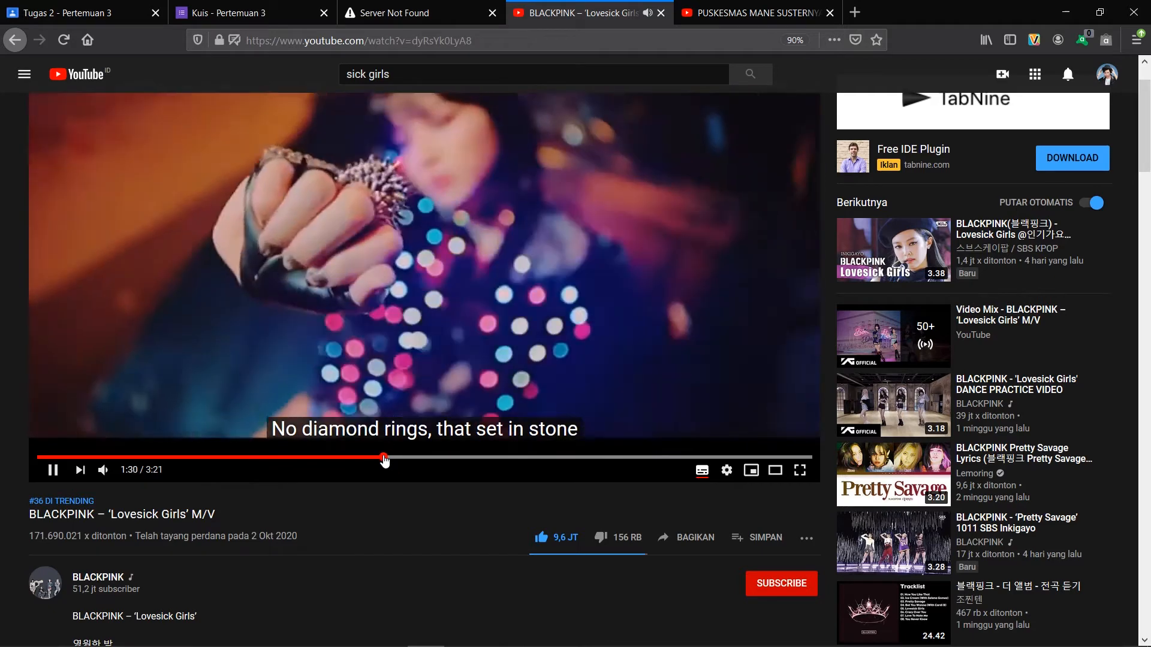
Pause the BLACKPINK 'Lovesick Girls' music video and scrub between 1:32 and 1:34 to examine the rotating camera shot.
{"action": "key", "text": "space"}
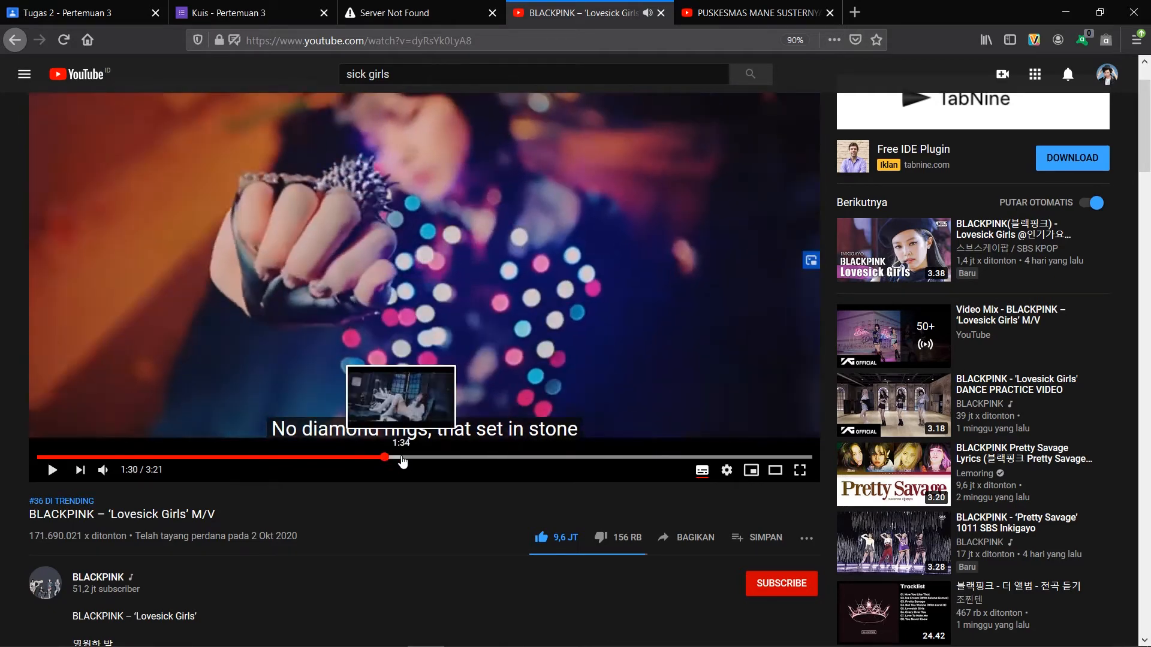
{"action": "left_click", "coordinate": [401, 457]}
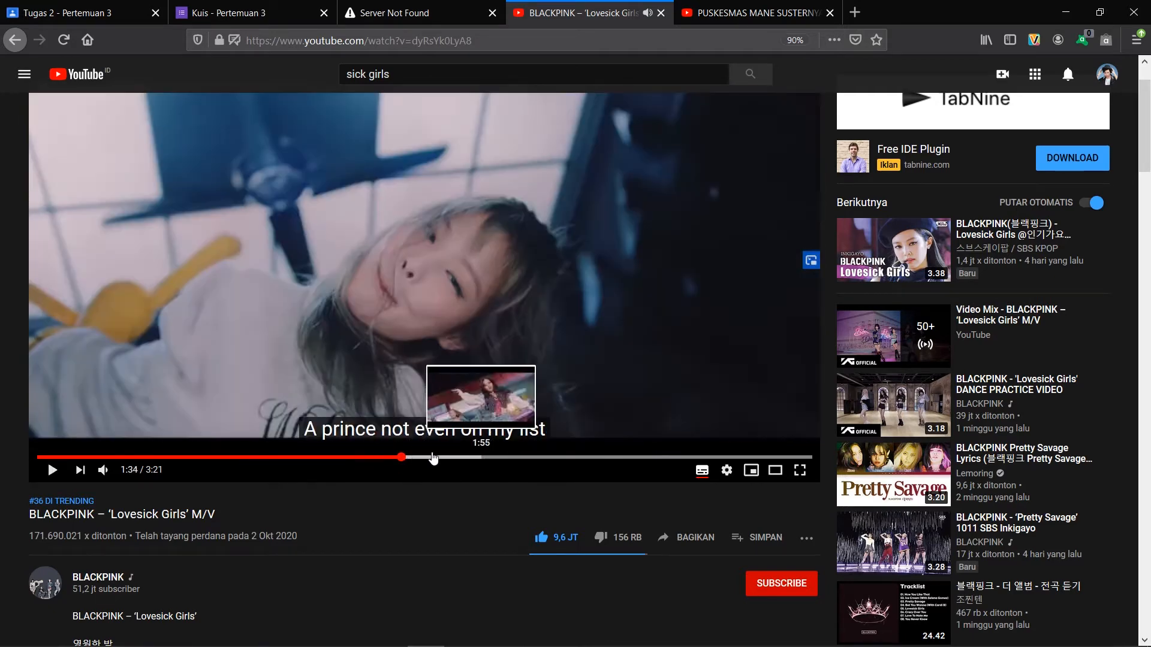
{"action": "left_click", "coordinate": [392, 457]}
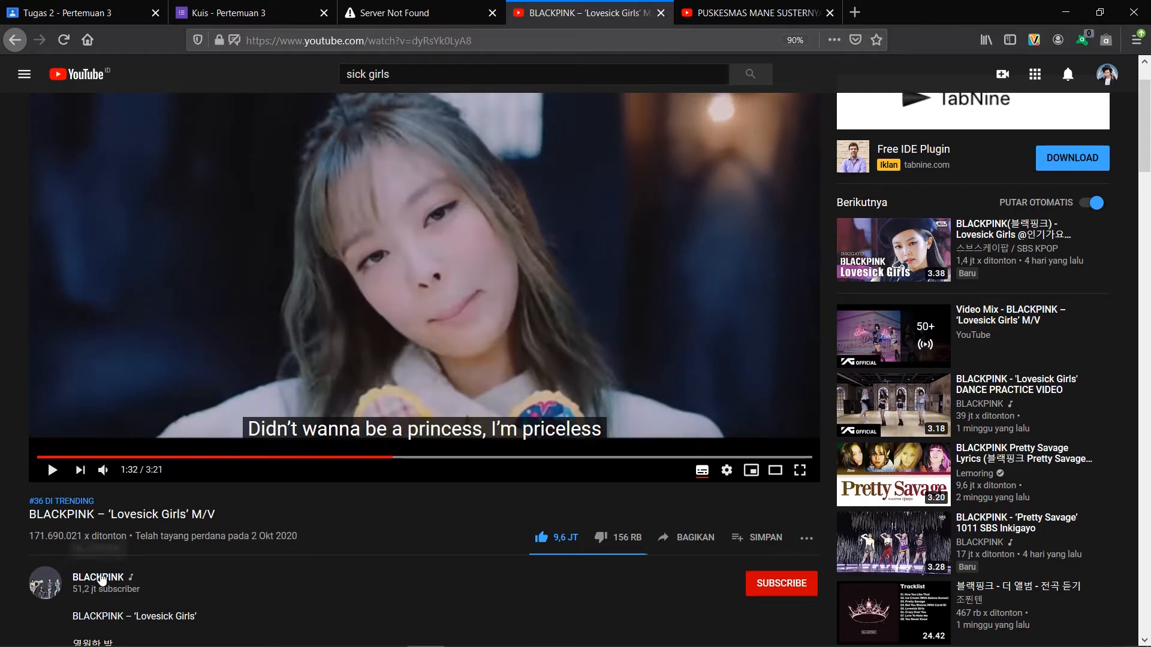
{"action": "left_click", "coordinate": [401, 457]}
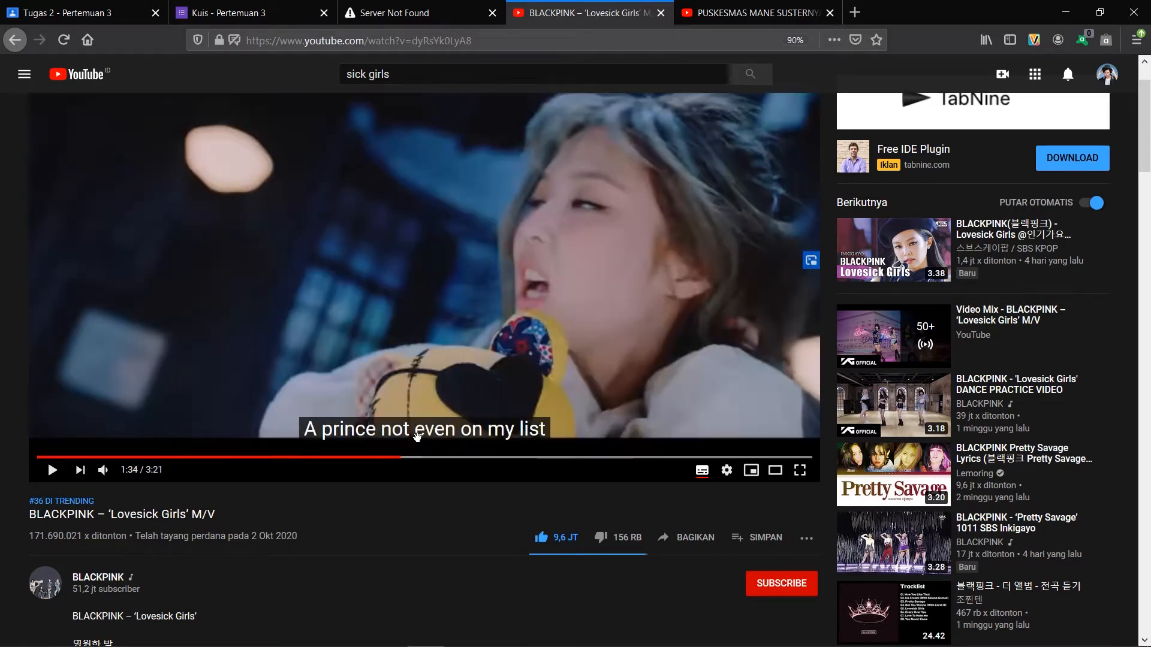
{"action": "scroll", "coordinate": [172, 495], "scroll_direction": "down", "scroll_amount": 2}
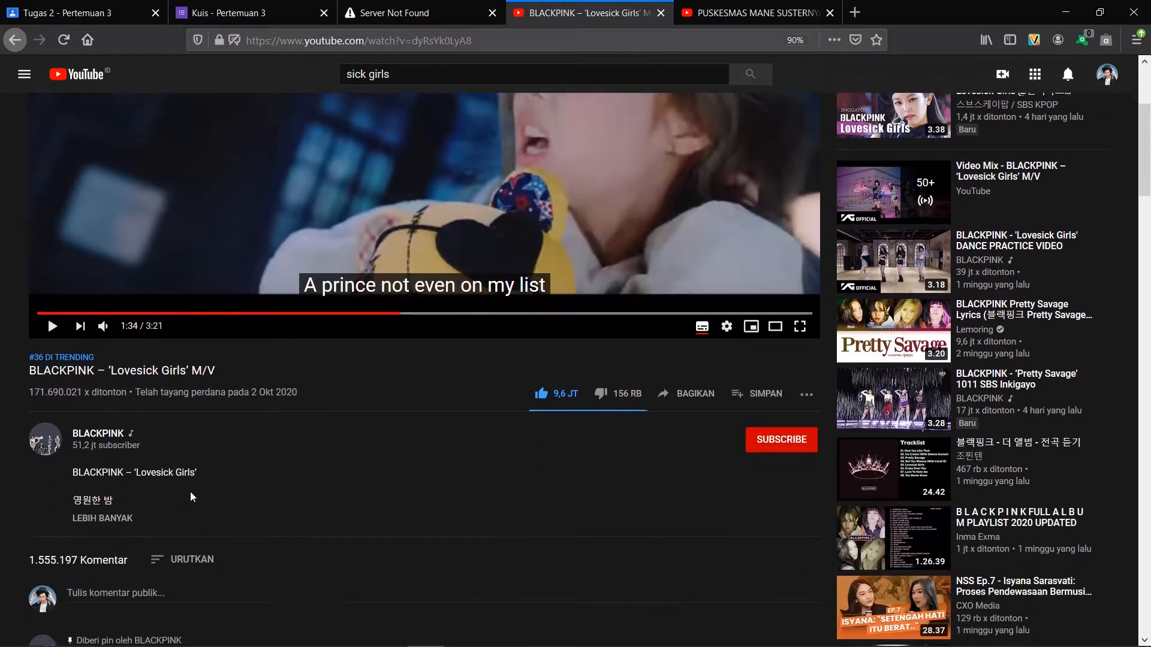
{"action": "scroll", "coordinate": [392, 491], "scroll_direction": "down", "scroll_amount": 1}
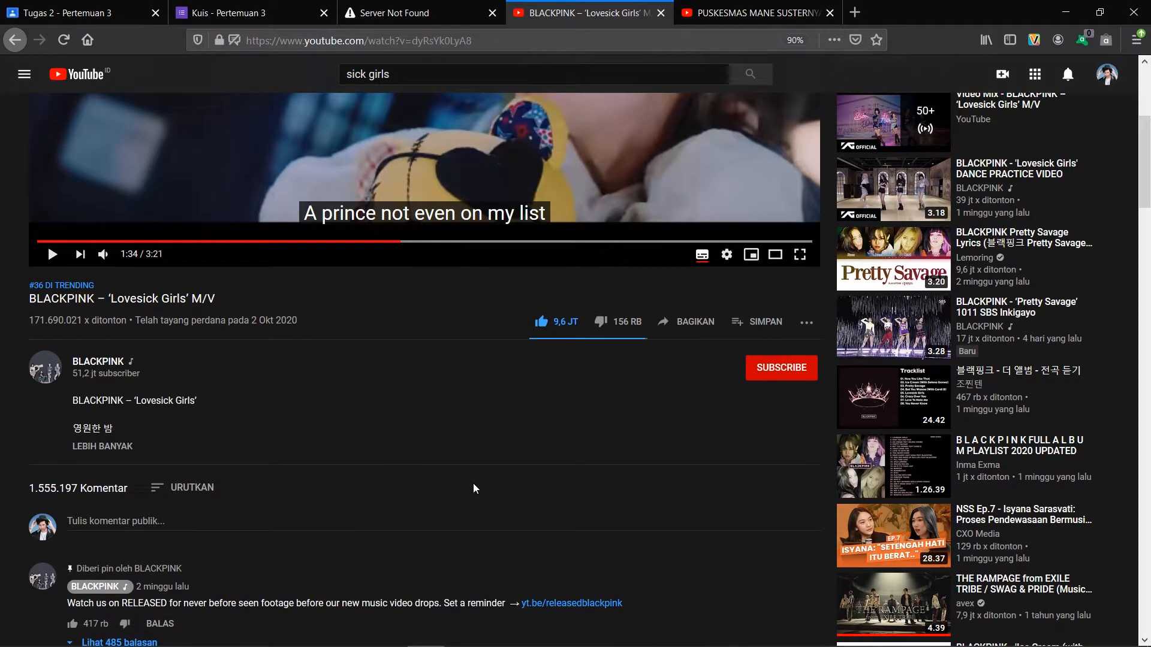
{"action": "scroll", "coordinate": [473, 483], "scroll_direction": "up", "scroll_amount": 2}
{"action": "scroll", "coordinate": [429, 474], "scroll_direction": "down", "scroll_amount": 3}
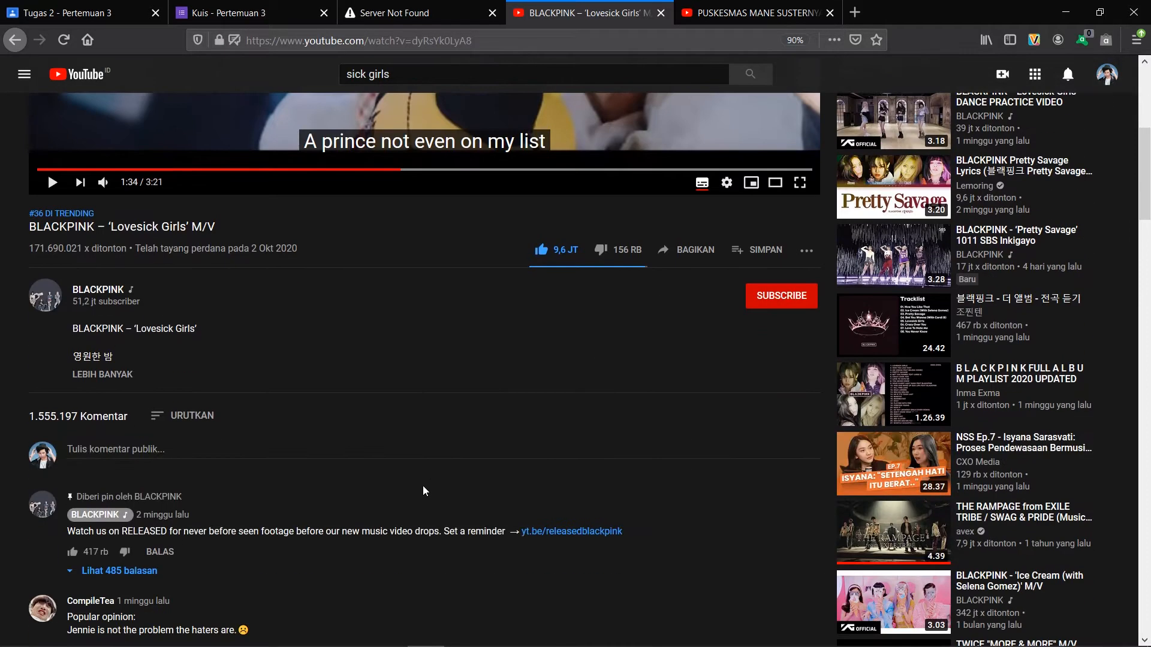
{"action": "scroll", "coordinate": [423, 487], "scroll_direction": "up", "scroll_amount": 4}
Mute the 'Lovesick Girls' reaction video and replay the same passage around 5:02 to 5:06.
{"action": "key", "text": "ctrl+Tab"}
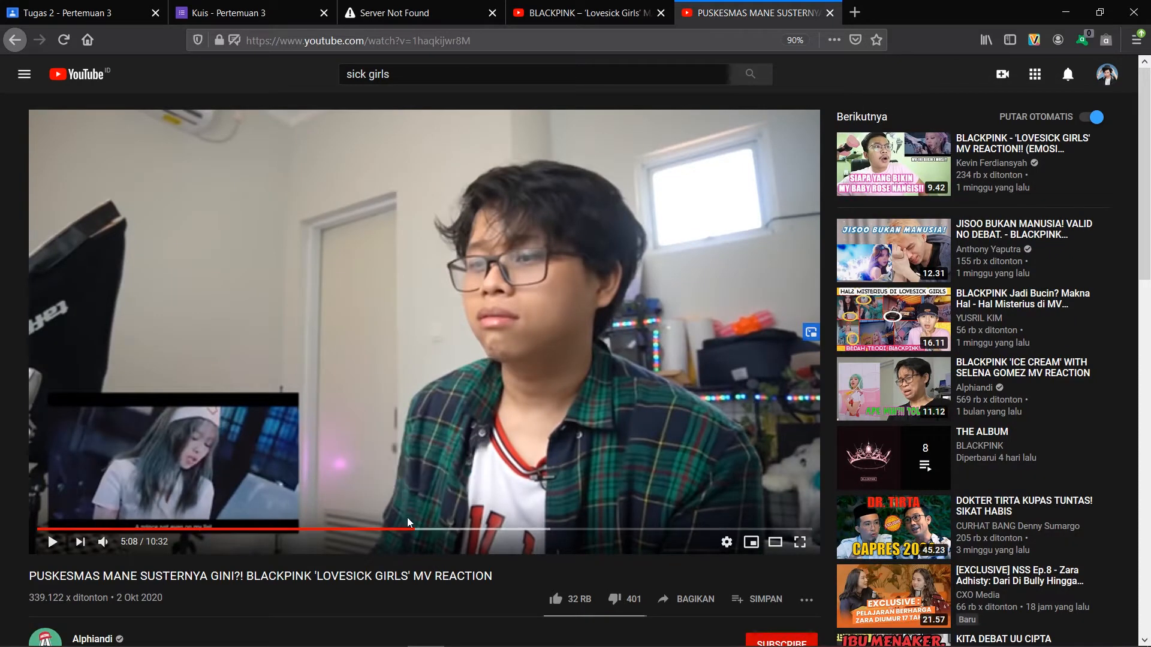
{"action": "left_click", "coordinate": [103, 543]}
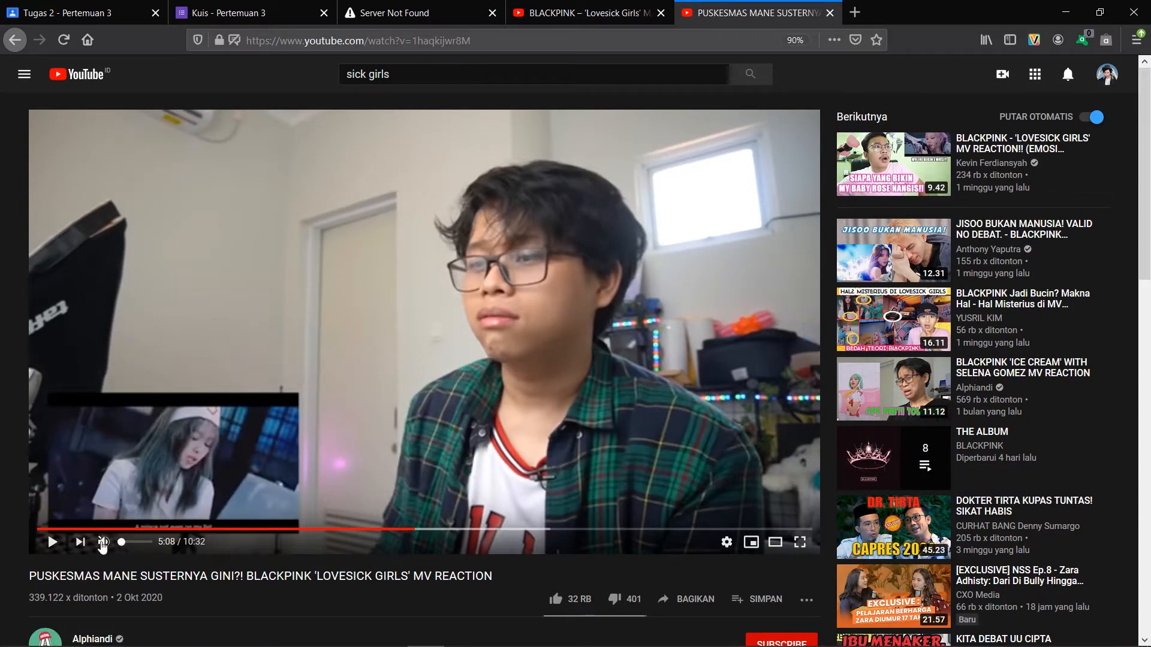
{"action": "left_click", "coordinate": [406, 529]}
{"action": "left_click", "coordinate": [438, 466]}
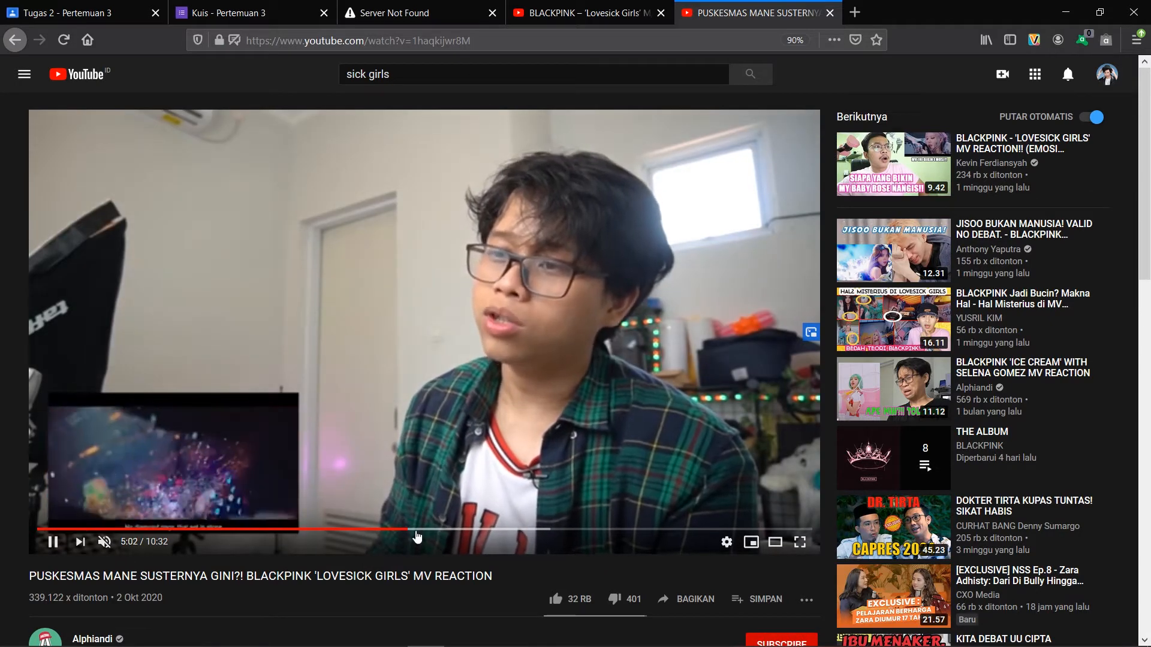
{"action": "left_click", "coordinate": [414, 529]}
{"action": "left_click", "coordinate": [410, 530]}
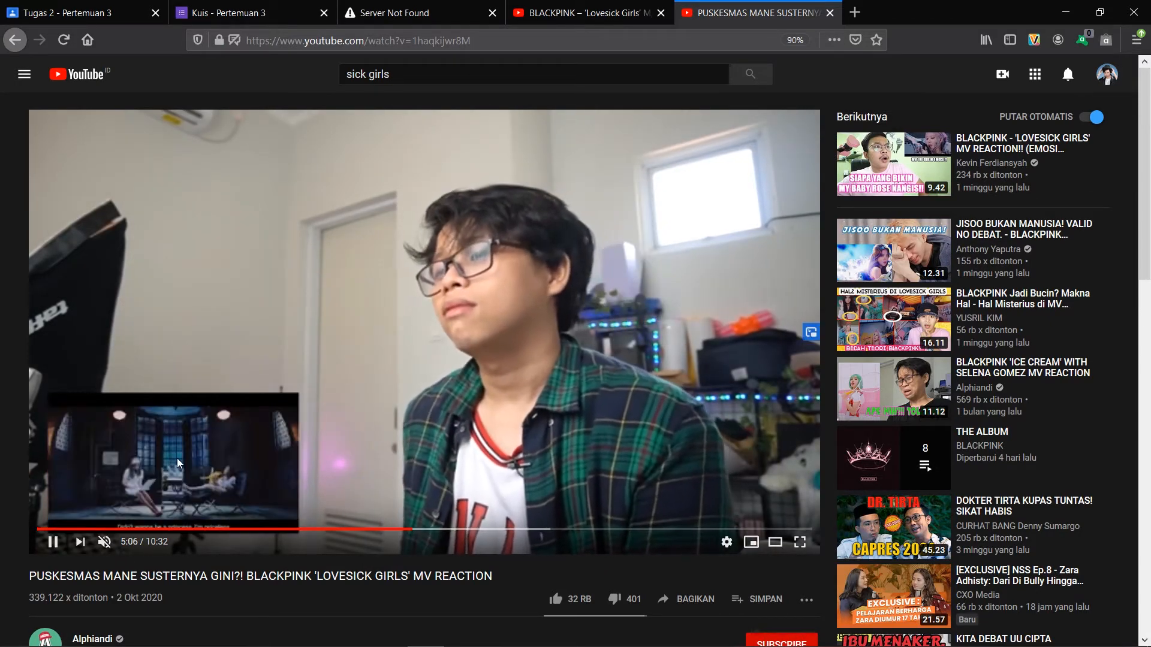
{"action": "left_click", "coordinate": [177, 458]}
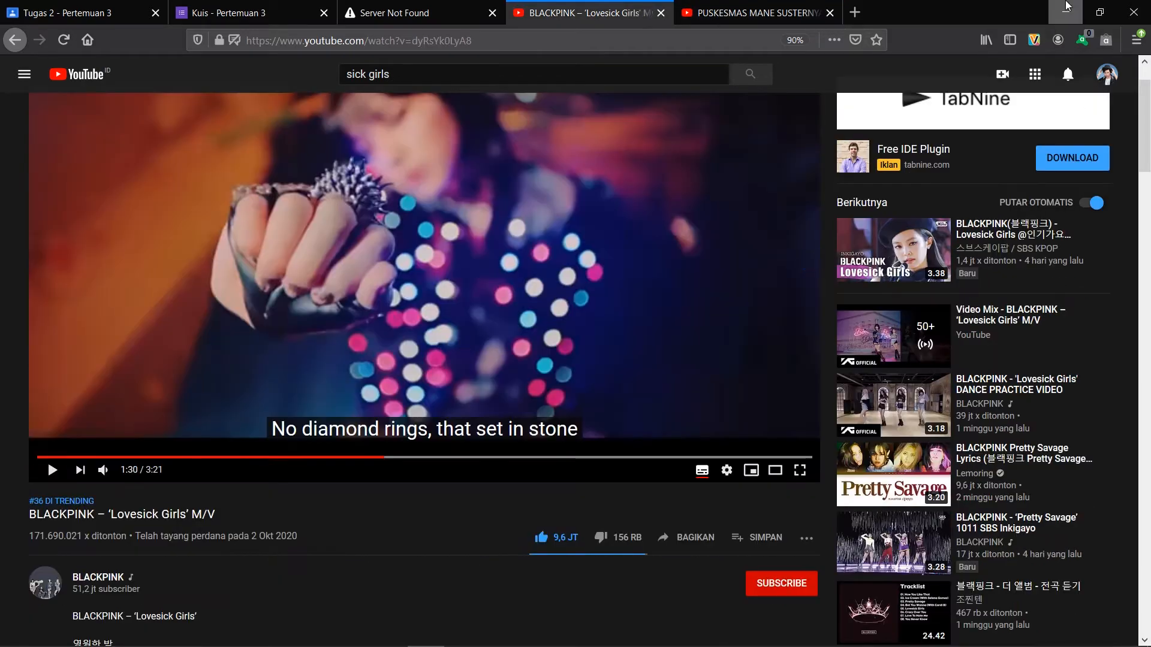
Switch to Adobe Premiere Pro and create a sequence from Nested Sequence 05.mp4, with the playhead at its start.
{"action": "left_click", "coordinate": [1066, 8]}
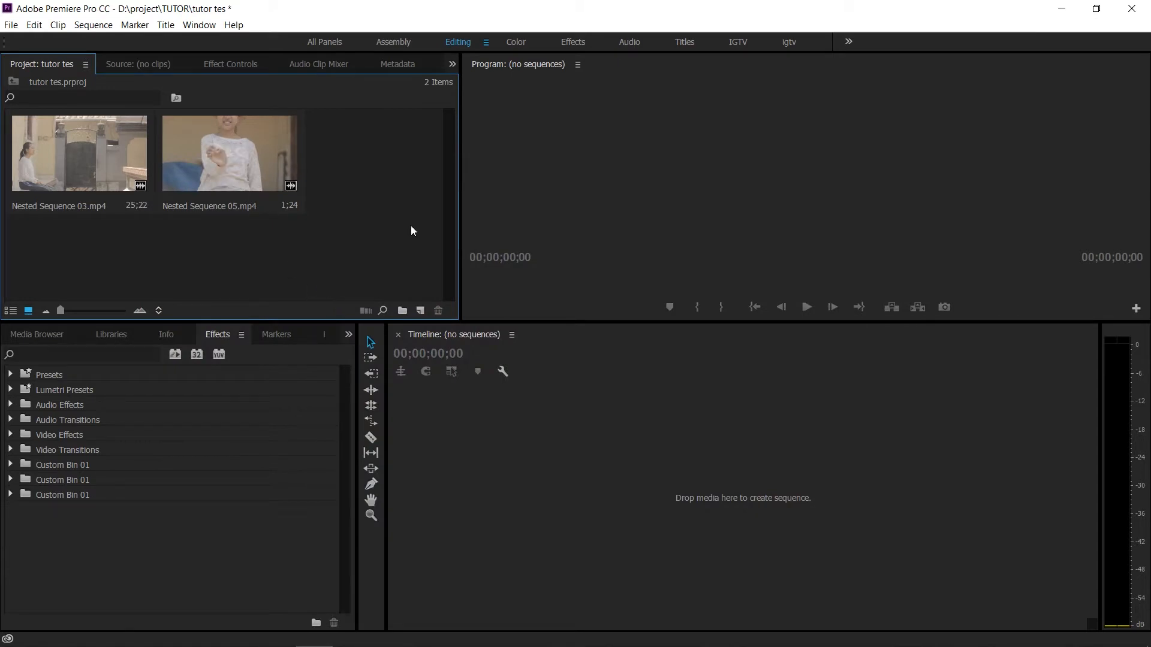
{"action": "left_click_drag", "start_coordinate": [210, 156], "coordinate": [502, 465]}
{"action": "left_click_drag", "start_coordinate": [740, 625], "coordinate": [604, 613]}
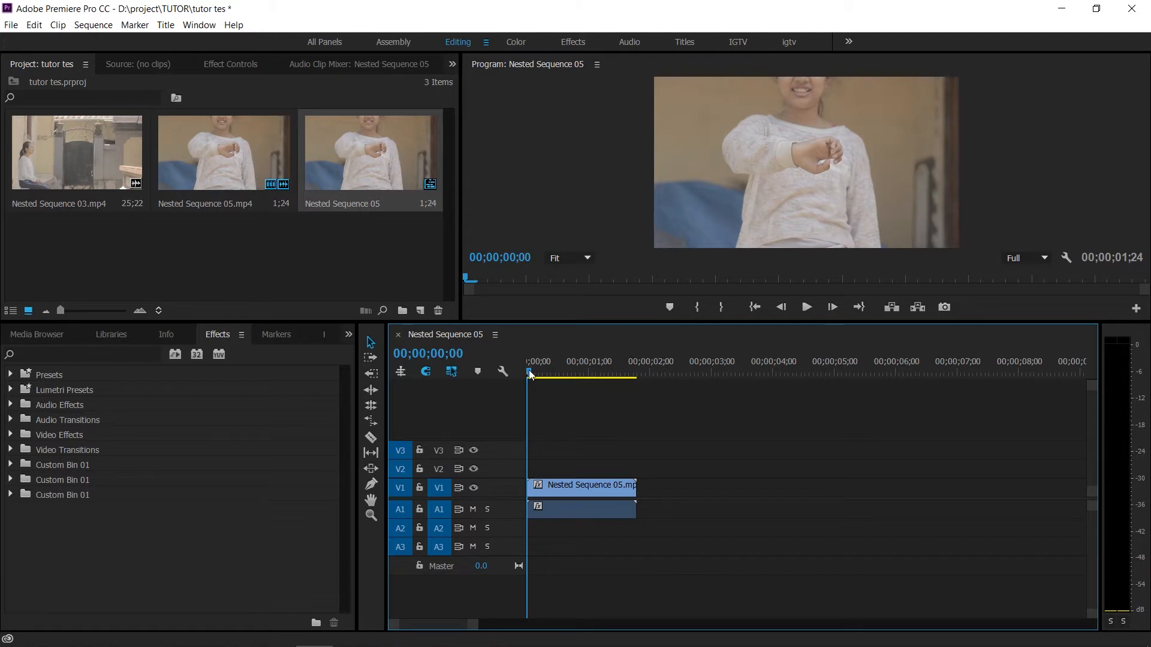
{"action": "mouse_move", "coordinate": [530, 376]}
{"action": "left_mouse_down"}
{"action": "mouse_move", "coordinate": [559, 372]}
{"action": "mouse_move", "coordinate": [513, 379]}
{"action": "left_mouse_up"}
Open the Motion settings of the Nested Sequence 05.mp4 clip and set its Scale to 140.
{"action": "left_click", "coordinate": [577, 485]}
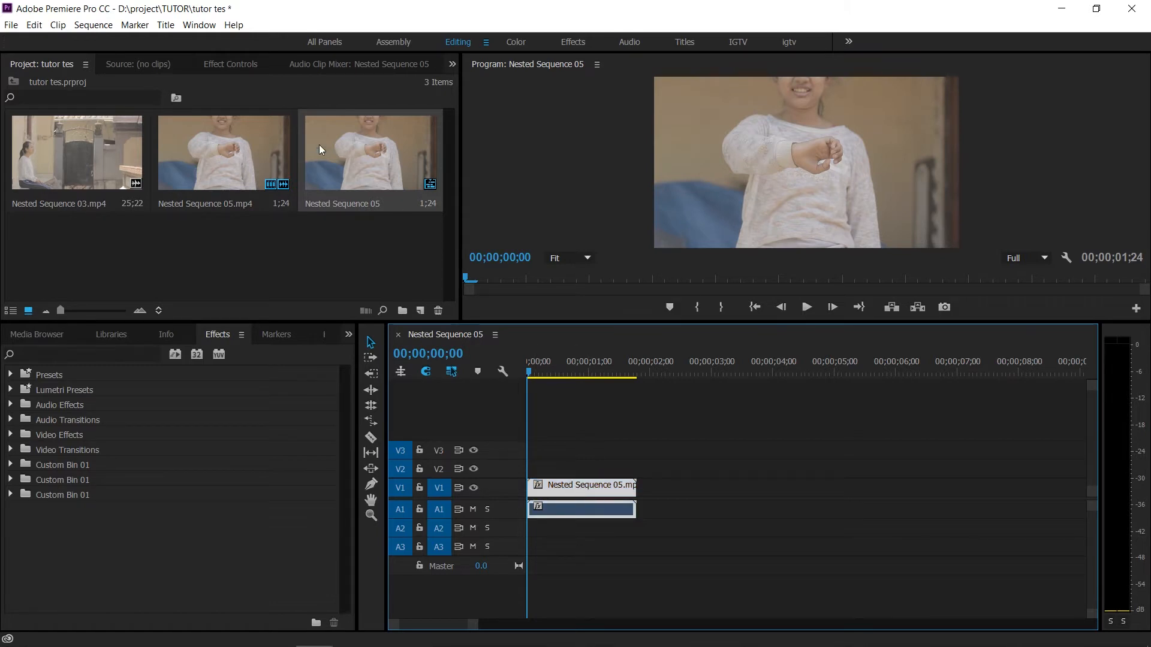
{"action": "left_click", "coordinate": [230, 65]}
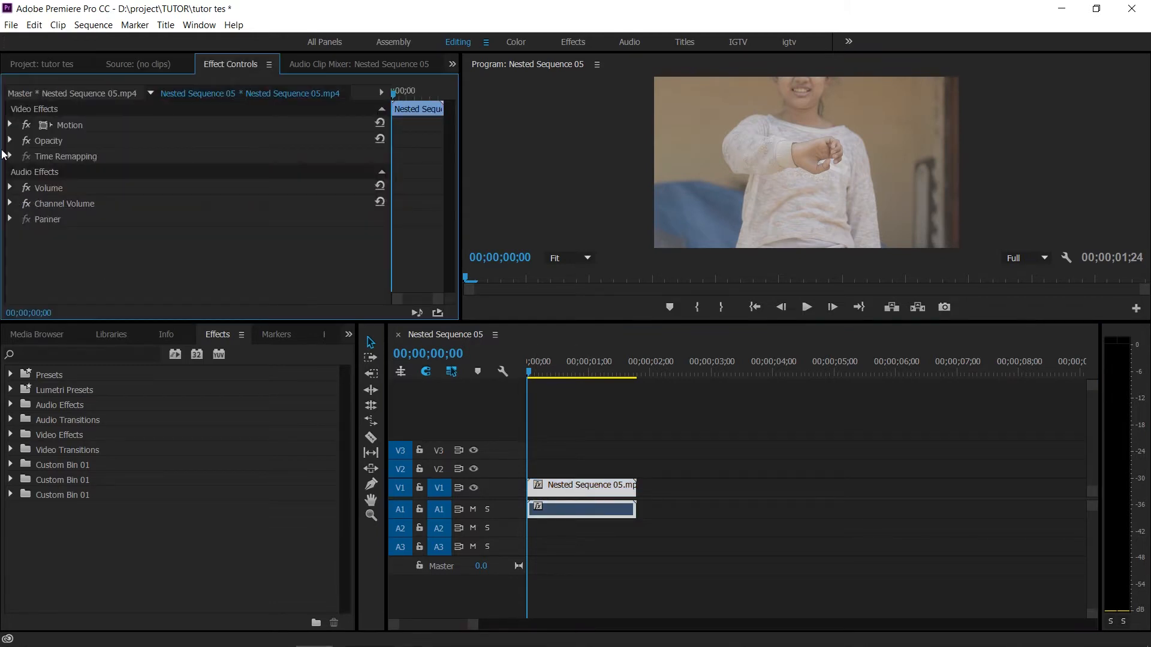
{"action": "left_click", "coordinate": [10, 126]}
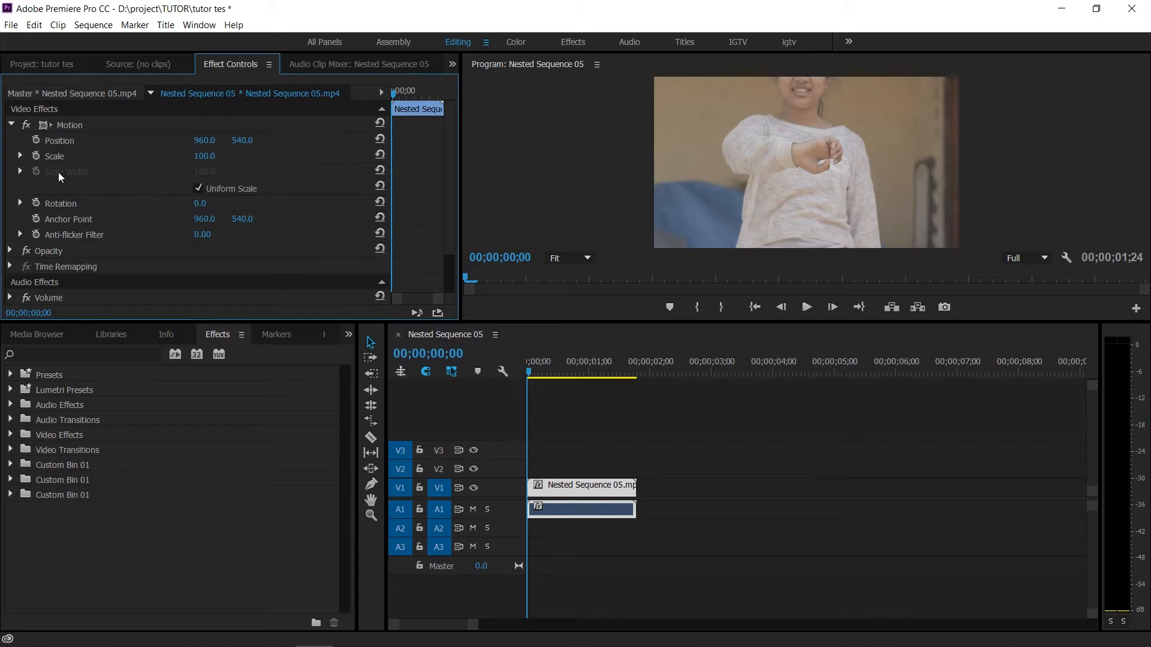
{"action": "left_click", "coordinate": [211, 153]}
{"action": "type", "text": "140"}
{"action": "key", "text": "Return"}
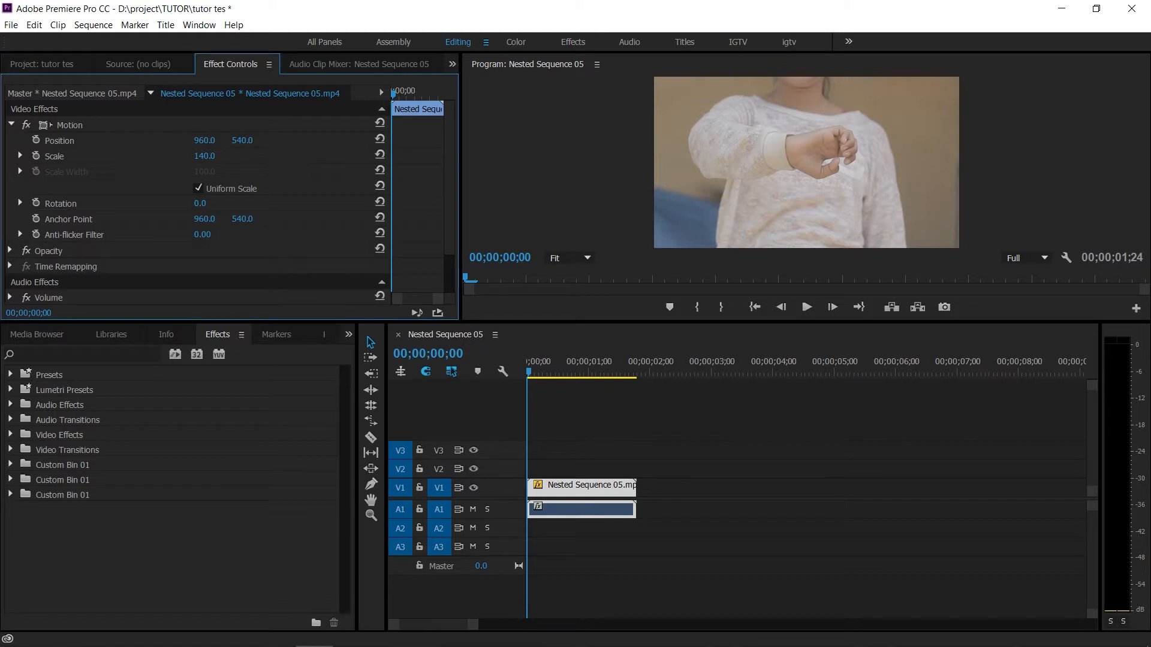
Set the clip's Scale to 150 and keyframe its Rotation at -18° at the start of the sequence.
{"action": "left_click_drag", "start_coordinate": [200, 204], "coordinate": [194, 203]}
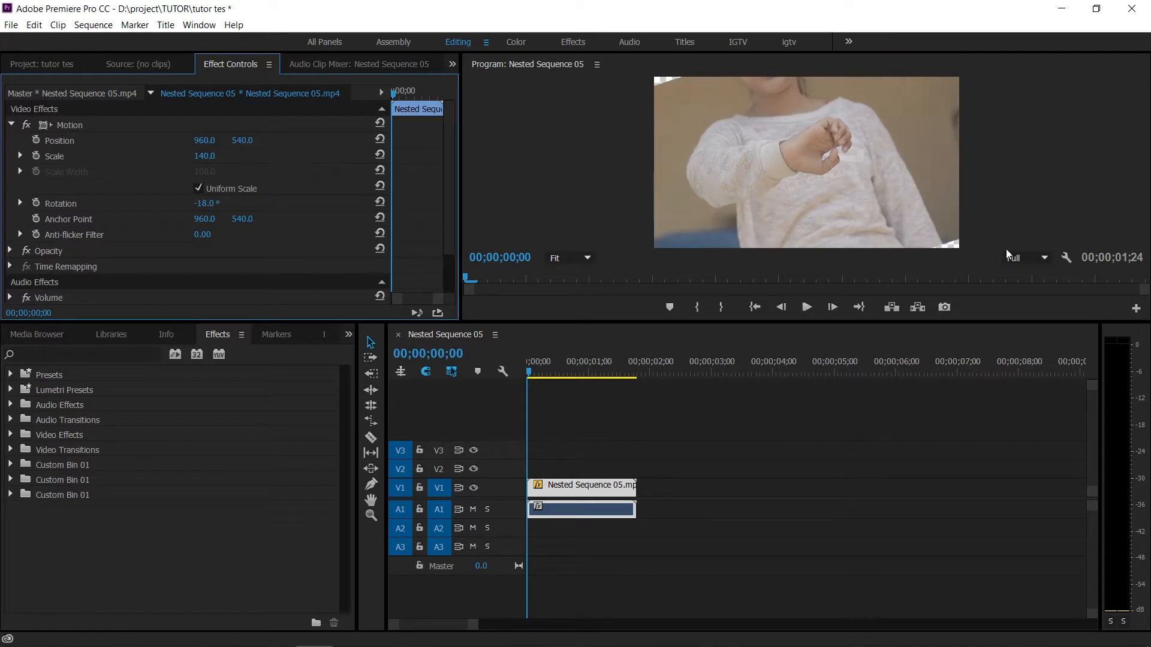
{"action": "left_click", "coordinate": [208, 156]}
{"action": "type", "text": "150"}
{"action": "key", "text": "Return"}
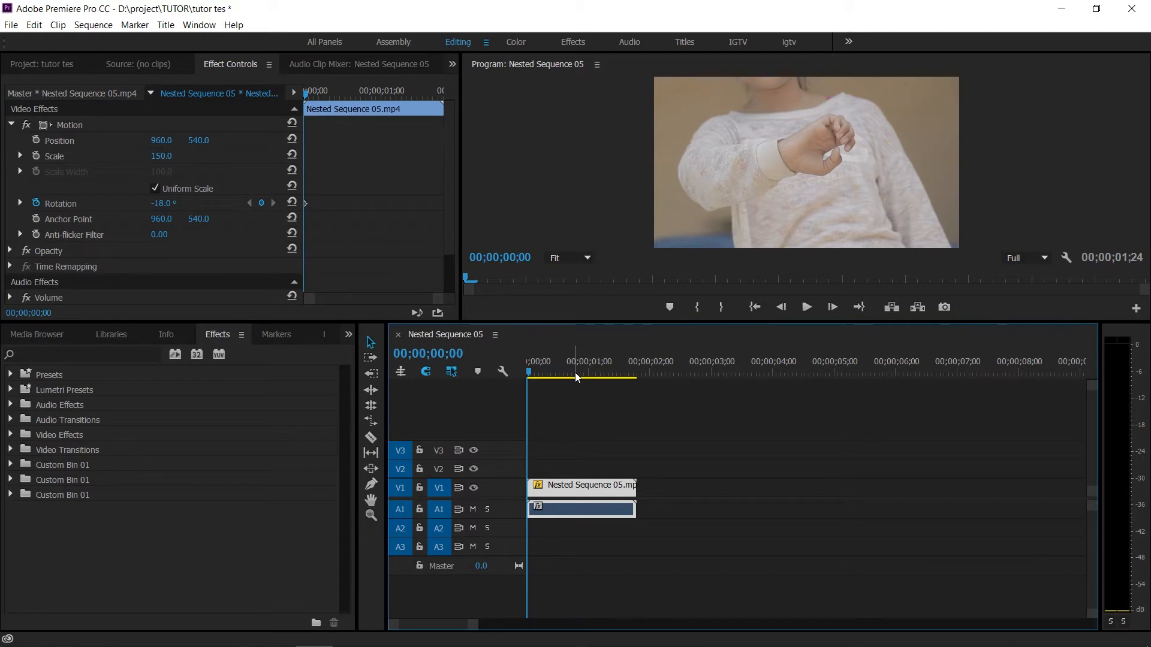
Add a second Rotation keyframe at 00;00;00;22 and set its value to 6°.
{"action": "mouse_move", "coordinate": [574, 372]}
{"action": "left_mouse_down"}
{"action": "mouse_move", "coordinate": [537, 372]}
{"action": "mouse_move", "coordinate": [585, 374]}
{"action": "mouse_move", "coordinate": [572, 382]}
{"action": "left_mouse_up"}
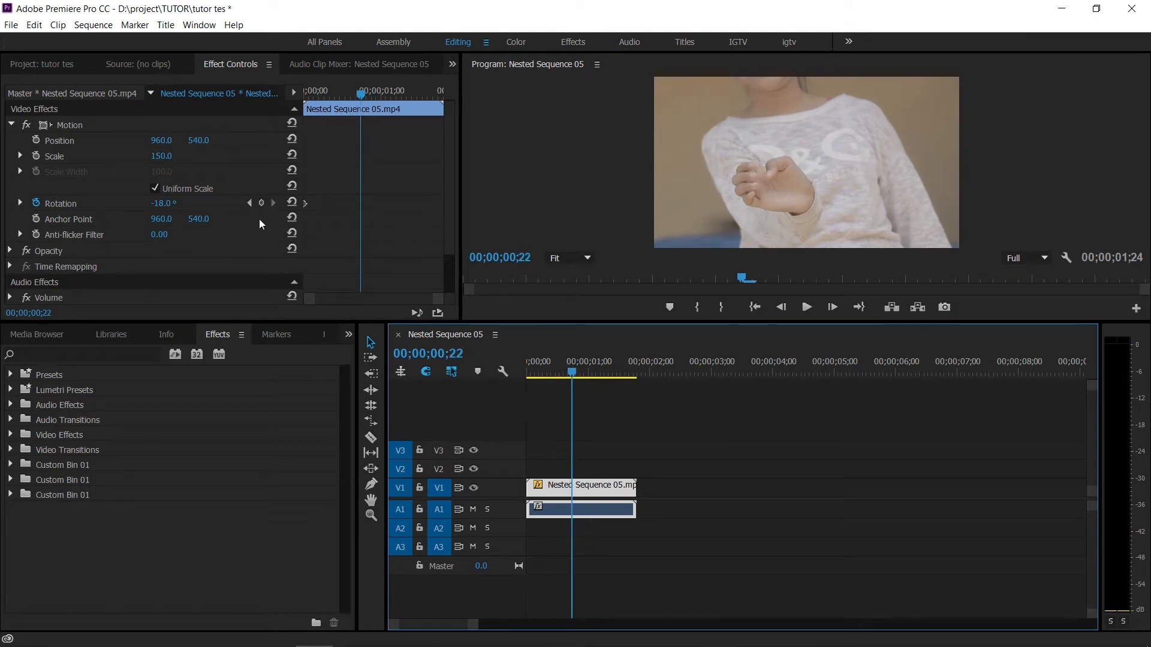
{"action": "left_click", "coordinate": [261, 204]}
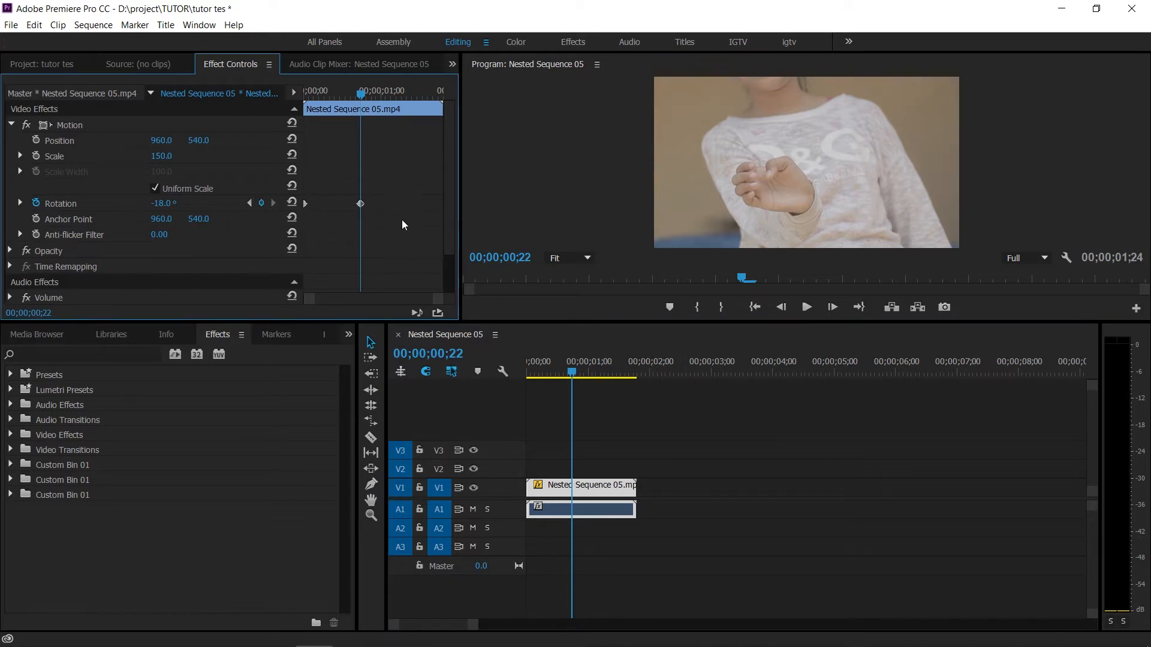
{"action": "left_click", "coordinate": [360, 203]}
{"action": "left_click_drag", "start_coordinate": [161, 203], "coordinate": [174, 203]}
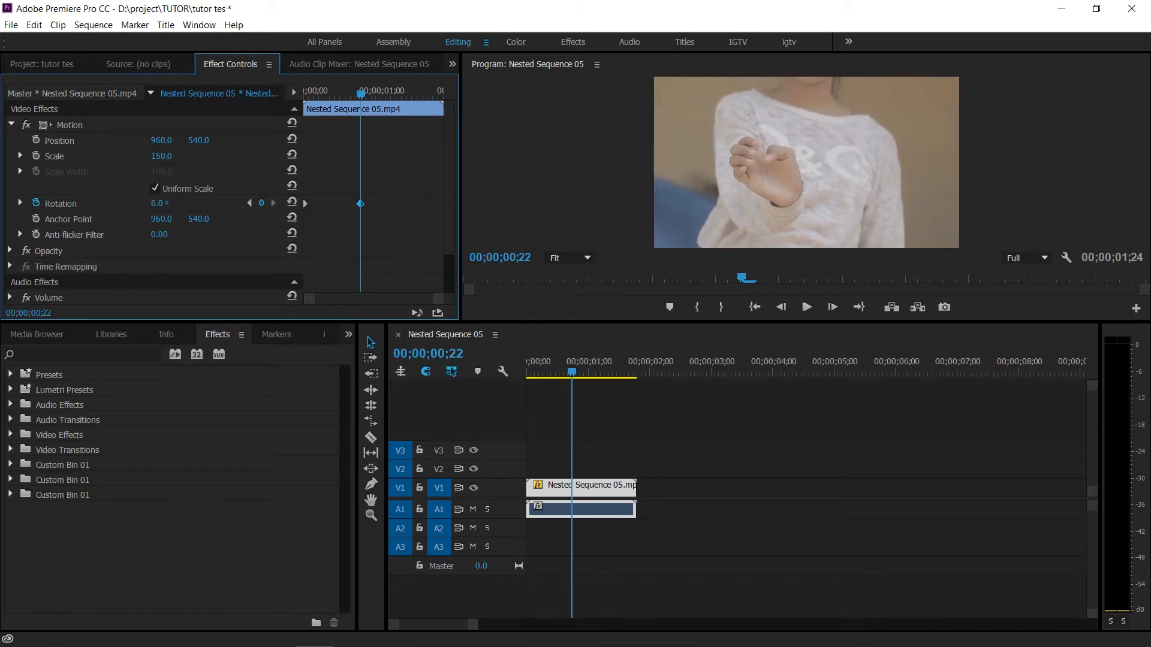
Play the sequence repeatedly from the start to check the rotation animation, and return the playhead to the beginning.
{"action": "key", "text": "Home"}
{"action": "key", "text": "space"}
{"action": "mouse_move", "coordinate": [546, 364]}
{"action": "left_mouse_down"}
{"action": "mouse_move", "coordinate": [508, 363]}
{"action": "mouse_move", "coordinate": [583, 362]}
{"action": "mouse_move", "coordinate": [533, 368]}
{"action": "left_mouse_up"}
{"action": "key", "text": "space"}
{"action": "key", "text": "space"}
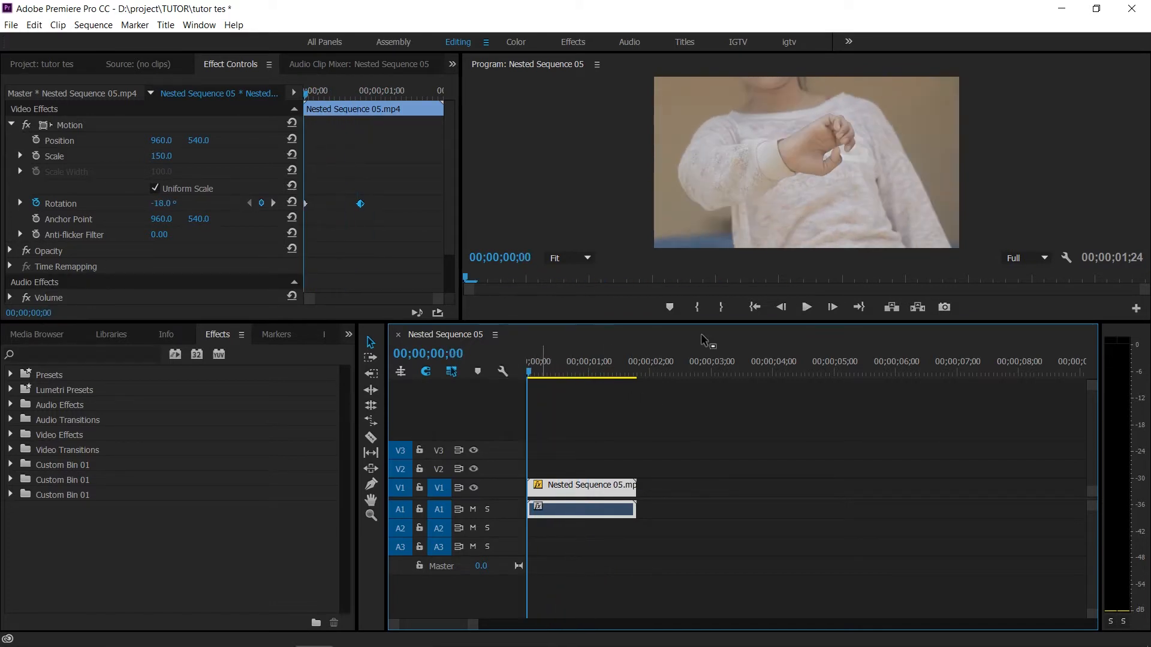
{"action": "key", "text": "space"}
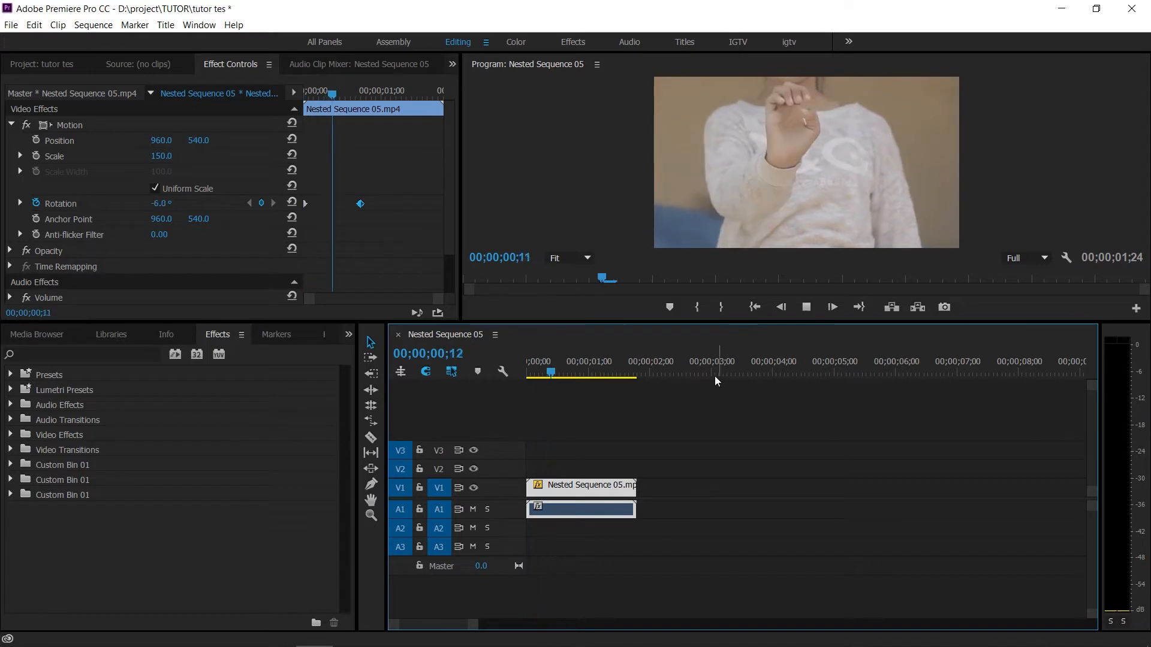
{"action": "left_click", "coordinate": [531, 373]}
{"action": "left_click_drag", "start_coordinate": [530, 373], "coordinate": [501, 372]}
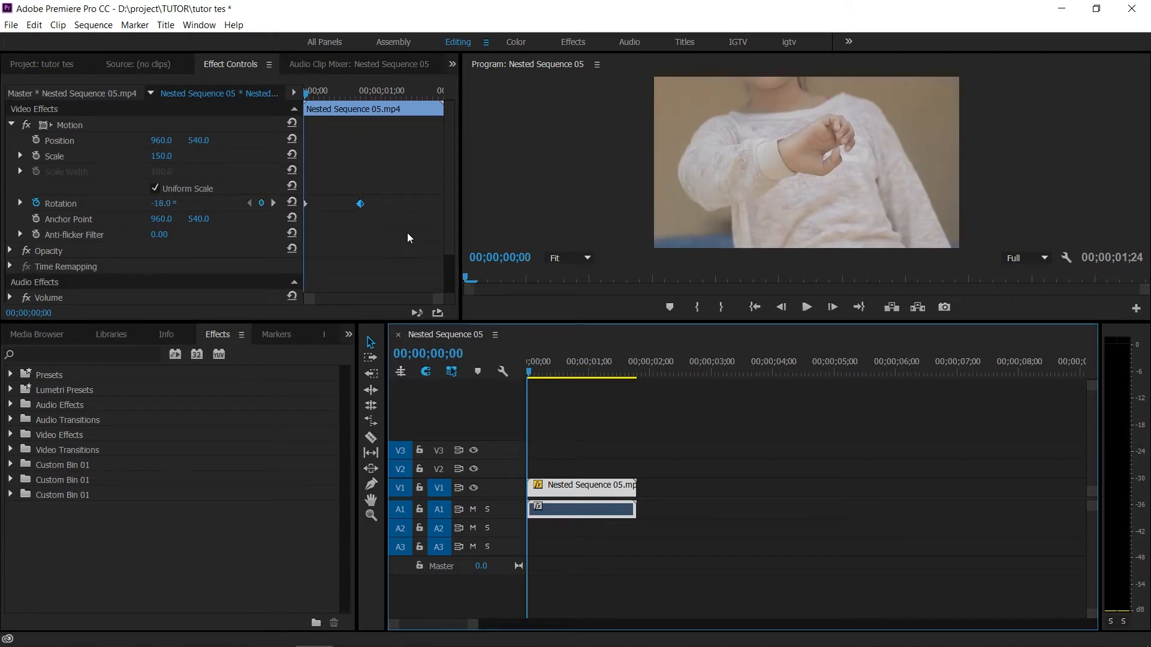
Apply Ease In to both Rotation keyframes of the clip.
{"action": "left_click_drag", "start_coordinate": [399, 232], "coordinate": [291, 193]}
{"action": "right_click", "coordinate": [361, 208]}
{"action": "left_click", "coordinate": [395, 388]}
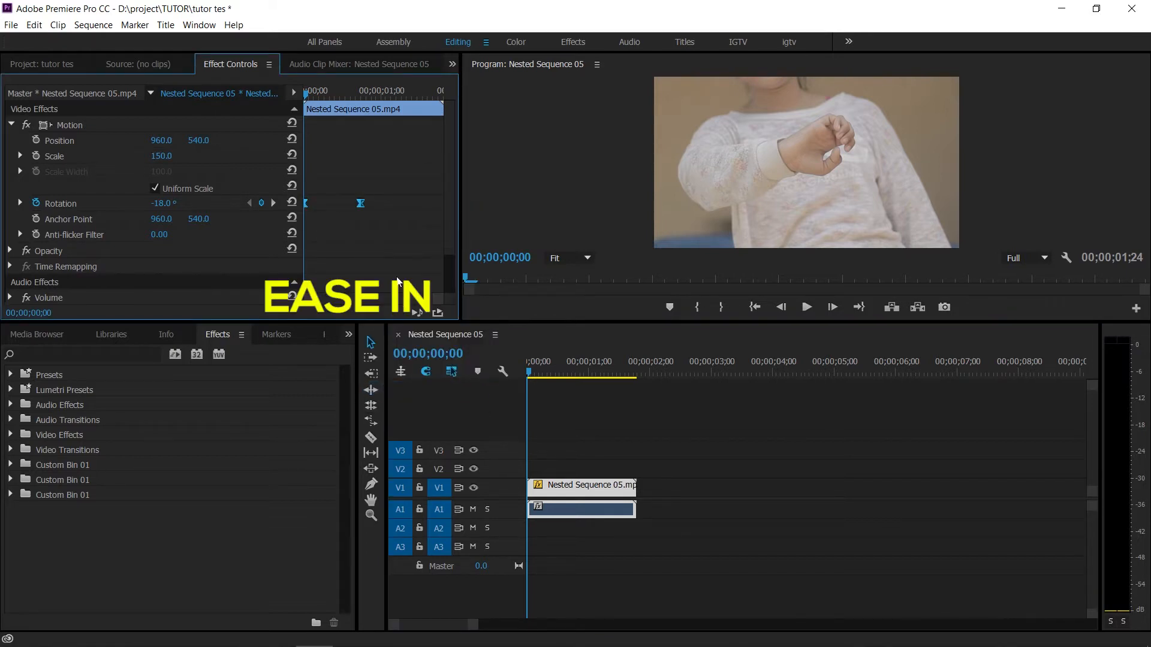
Play the sequence from the start to check the eased rotation.
{"action": "key", "text": "space"}
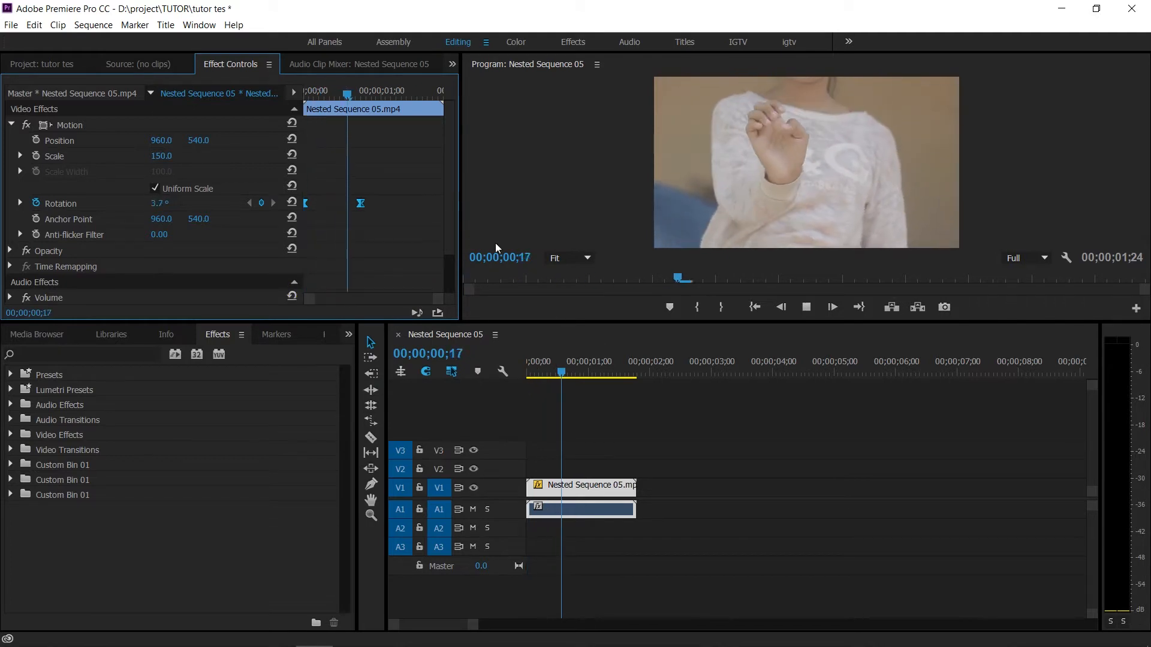
{"action": "left_click_drag", "start_coordinate": [362, 94], "coordinate": [295, 96]}
{"action": "key", "text": "space"}
Show the Rotation velocity graph at a wider size and lengthen the second keyframe's incoming ease handle toward the first keyframe.
{"action": "left_click_drag", "start_coordinate": [395, 223], "coordinate": [276, 188]}
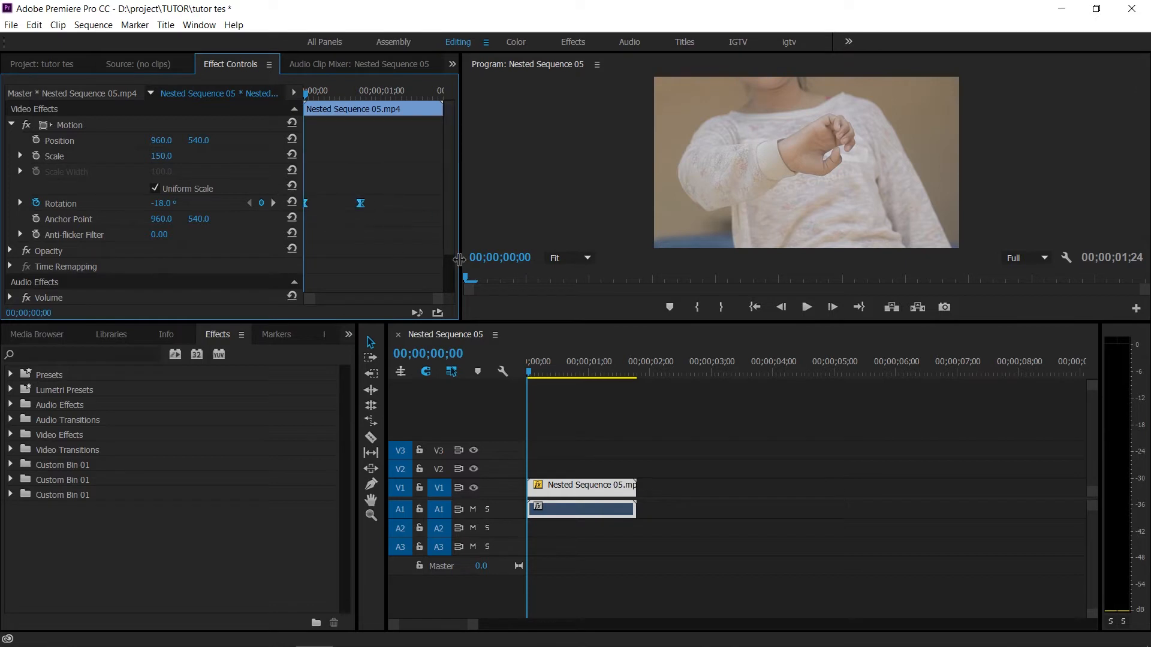
{"action": "left_click", "coordinate": [21, 204]}
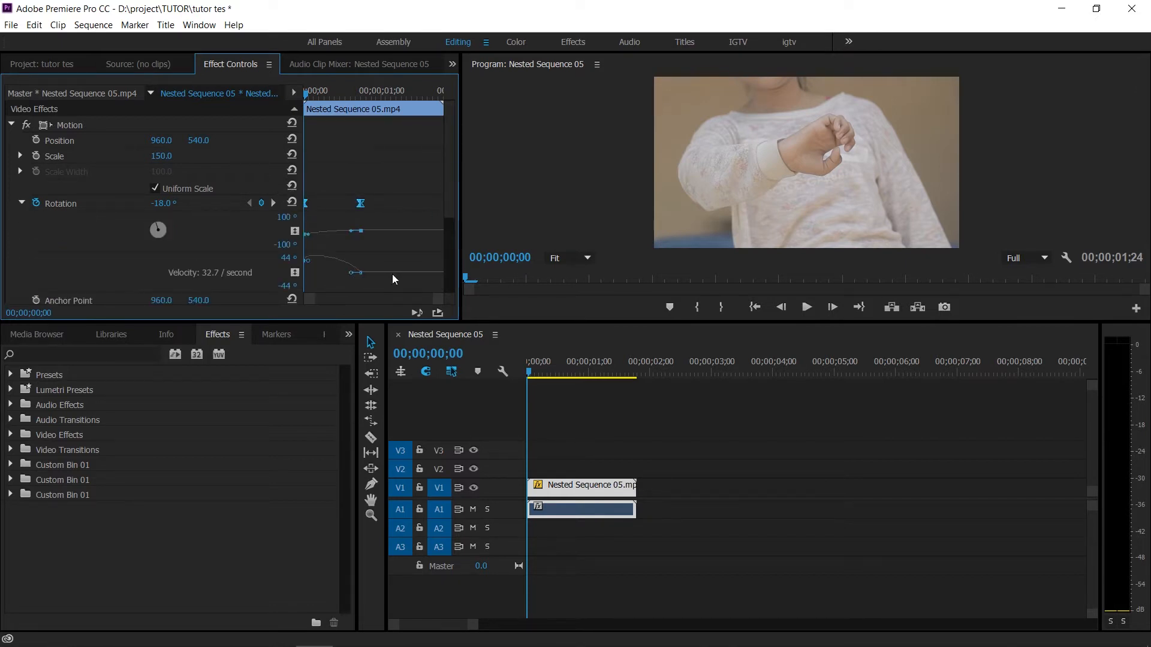
{"action": "left_click_drag", "start_coordinate": [459, 237], "coordinate": [781, 237]}
{"action": "left_click_drag", "start_coordinate": [514, 206], "coordinate": [255, 215]}
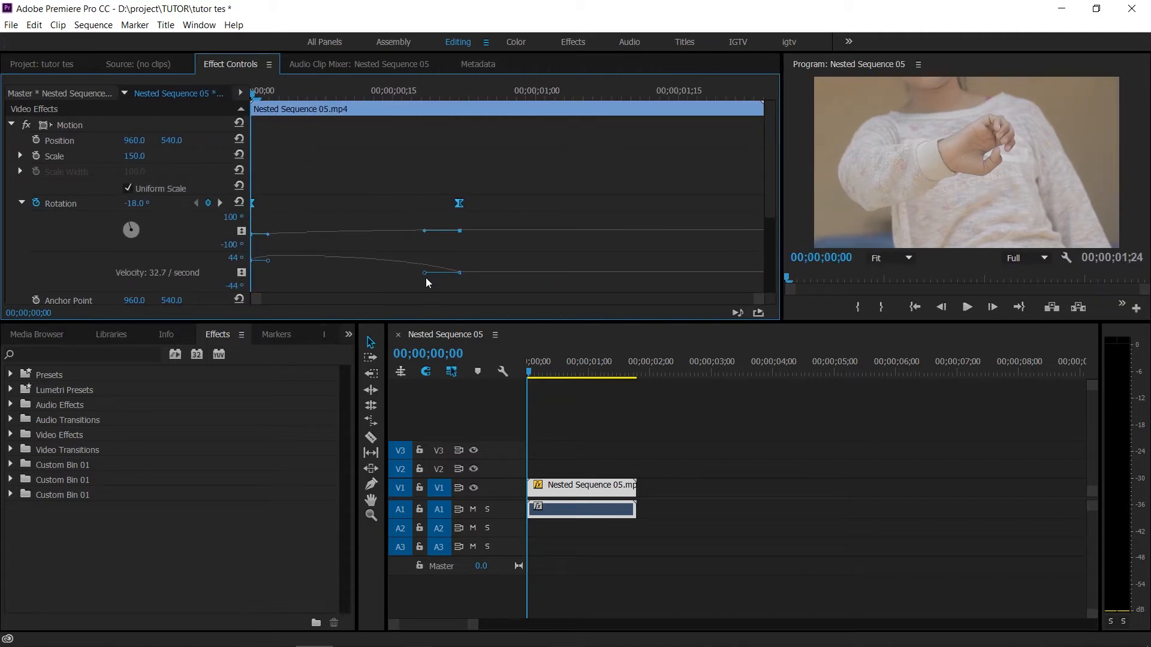
{"action": "left_click_drag", "start_coordinate": [424, 273], "coordinate": [353, 274]}
Play the sequence several times from the start to examine the rotation with the adjusted velocity curve.
{"action": "left_click_drag", "start_coordinate": [558, 376], "coordinate": [522, 376]}
{"action": "key", "text": "space"}
{"action": "key", "text": "space"}
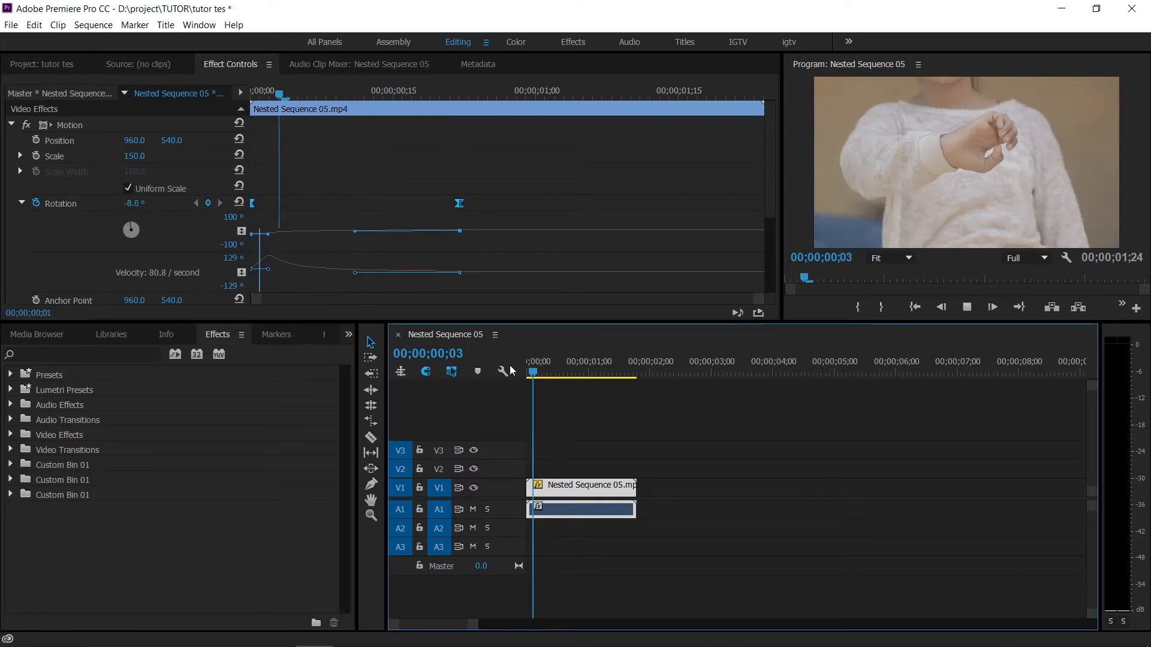
{"action": "left_click_drag", "start_coordinate": [253, 94], "coordinate": [342, 170]}
{"action": "left_click_drag", "start_coordinate": [539, 375], "coordinate": [506, 376]}
{"action": "key", "text": "space"}
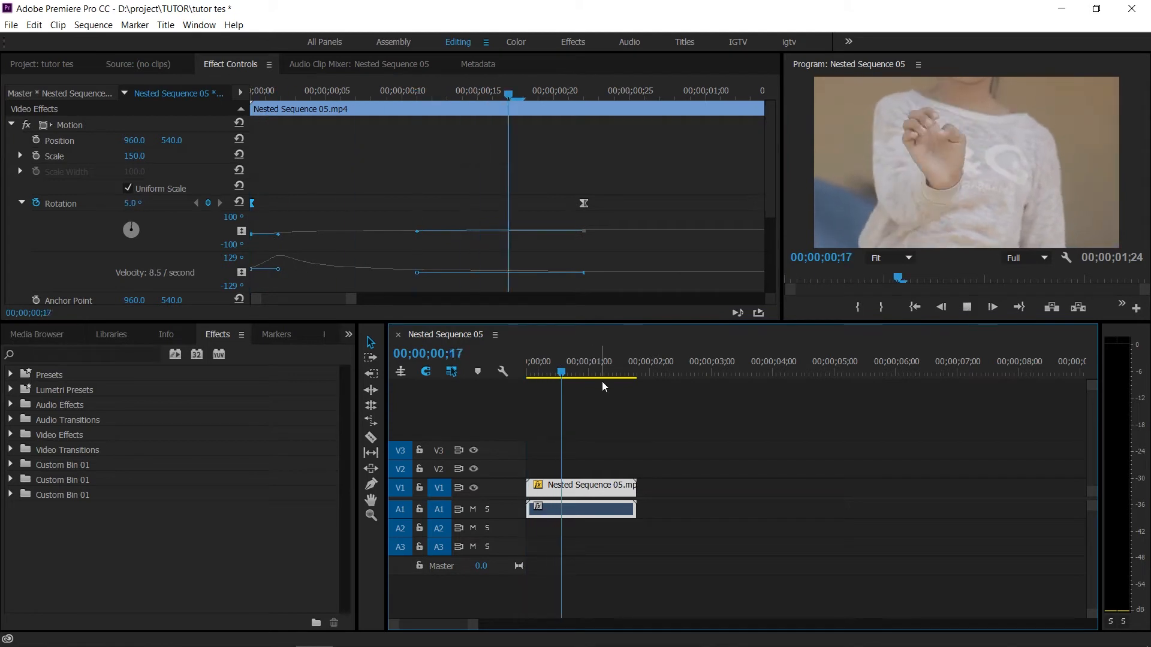
{"action": "key", "text": "space"}
{"action": "left_click_drag", "start_coordinate": [570, 376], "coordinate": [525, 372]}
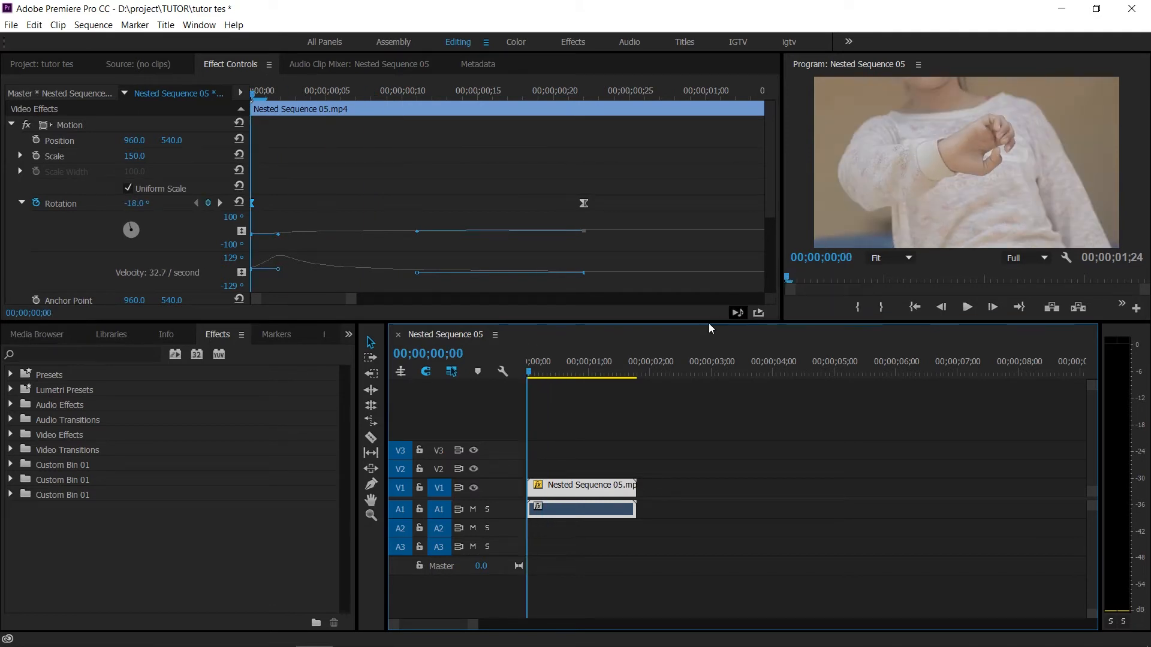
{"action": "key", "text": "space"}
Move the second Rotation keyframe to about 00;00;00;27 and play the slower rotation from the start.
{"action": "left_click_drag", "start_coordinate": [583, 203], "coordinate": [667, 210]}
{"action": "left_click_drag", "start_coordinate": [445, 94], "coordinate": [173, 91]}
{"action": "key", "text": "space"}
{"action": "key", "text": "space"}
{"action": "key", "text": "space"}
{"action": "key", "text": "space"}
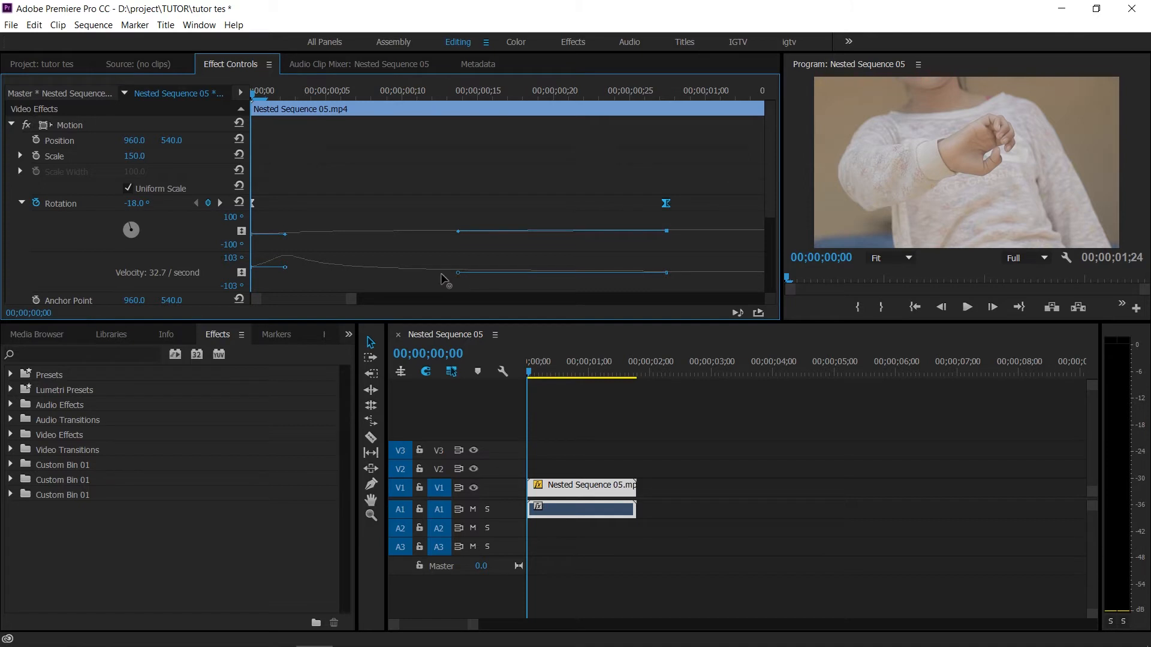
Bend the second Rotation keyframe's incoming velocity handle below zero so the rotation slightly overshoots before settling.
{"action": "left_click_drag", "start_coordinate": [447, 275], "coordinate": [446, 275]}
{"action": "left_click_drag", "start_coordinate": [458, 236], "coordinate": [442, 234]}
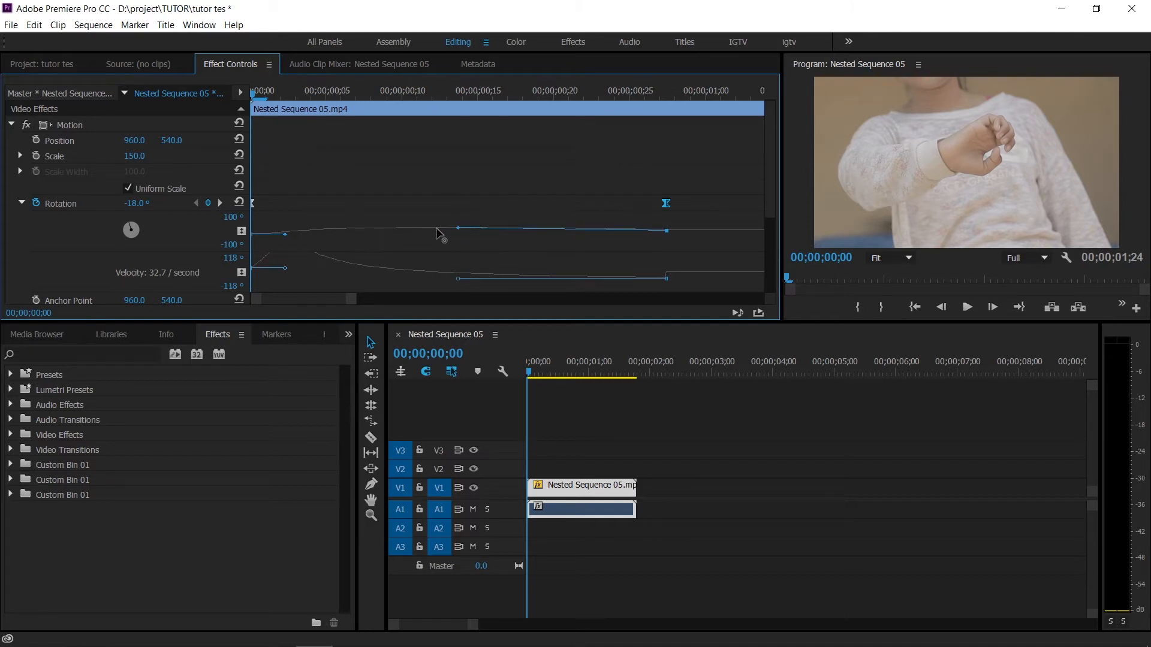
{"action": "mouse_move", "coordinate": [547, 373]}
{"action": "left_mouse_down"}
{"action": "mouse_move", "coordinate": [501, 367]}
{"action": "mouse_move", "coordinate": [558, 371]}
{"action": "mouse_move", "coordinate": [492, 363]}
{"action": "mouse_move", "coordinate": [547, 371]}
{"action": "left_mouse_up"}
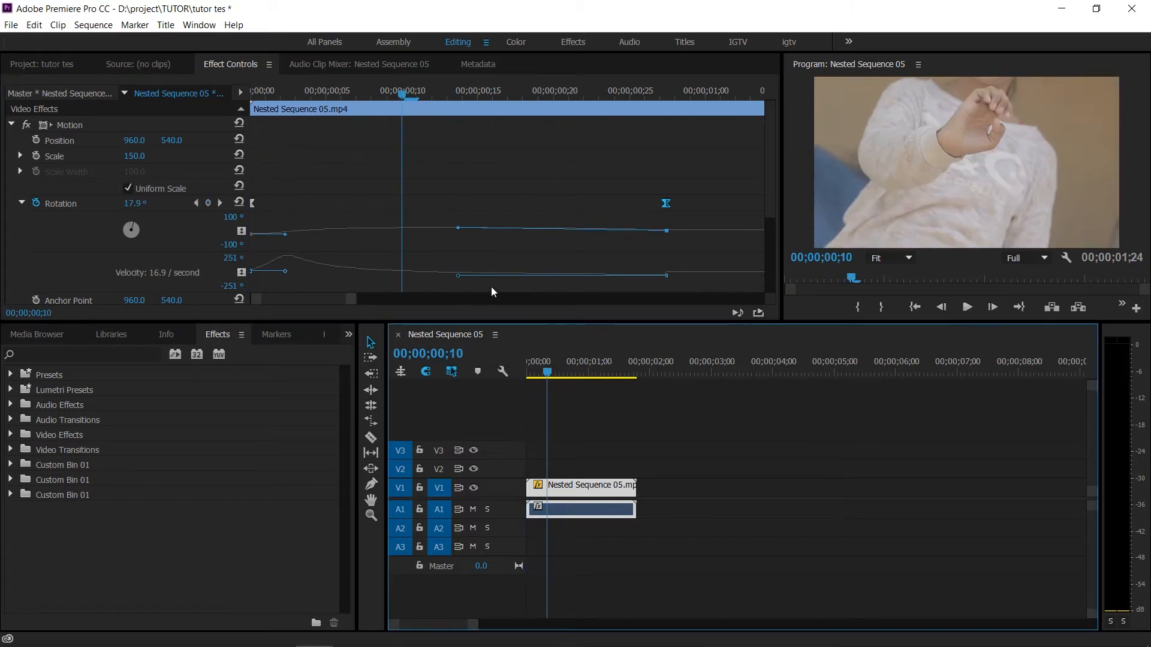
Move the second Rotation keyframe to about 00;00;01;02 and play the slower rotation from the start.
{"action": "left_click", "coordinate": [417, 241]}
{"action": "key", "text": "space"}
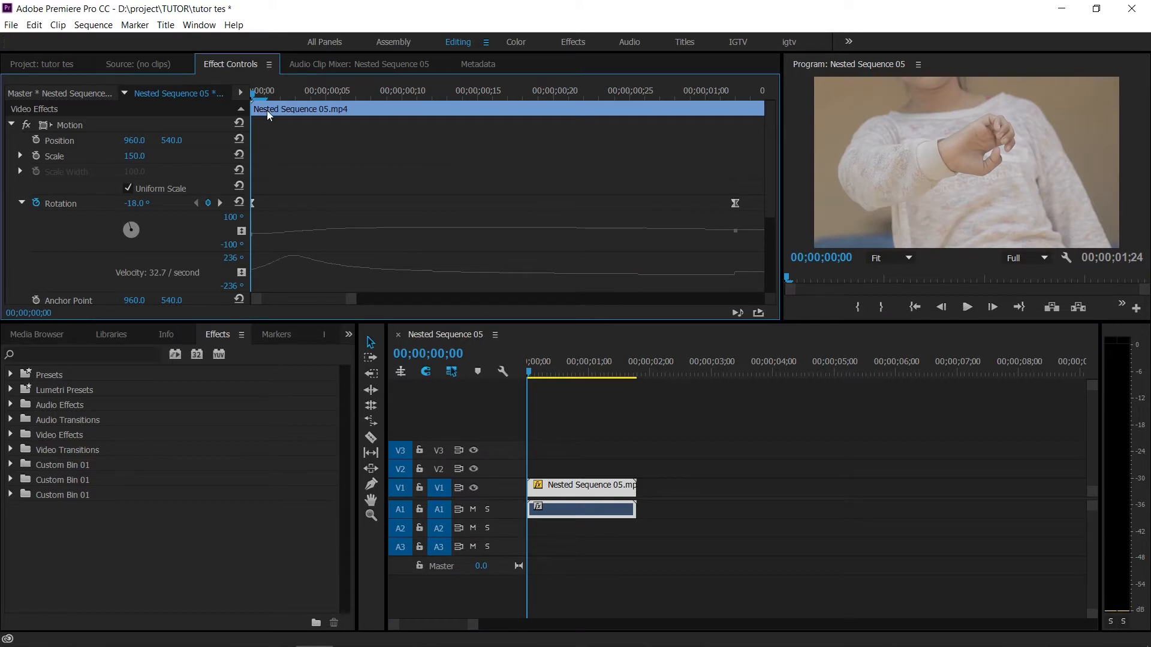
{"action": "key", "text": "space"}
{"action": "key", "text": "space"}
Move the first Rotation keyframe to about 00;00;00;05 and play the delayed start of the rotation.
{"action": "scroll", "coordinate": [771, 192], "scroll_direction": "down", "scroll_amount": 2}
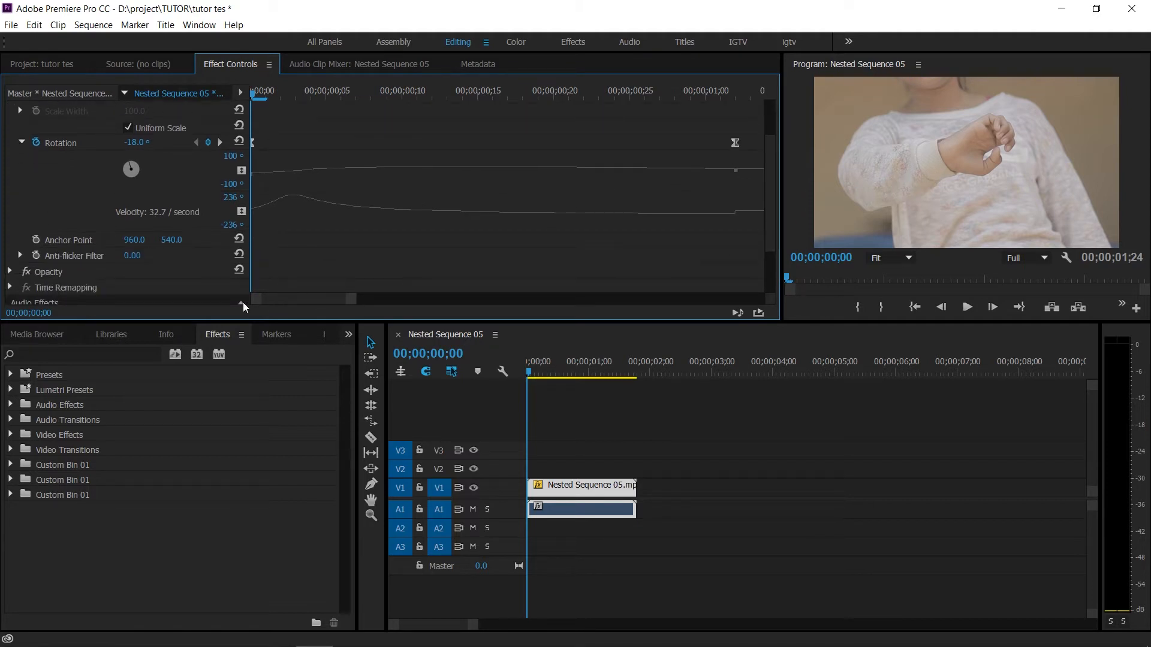
{"action": "left_click_drag", "start_coordinate": [354, 305], "coordinate": [297, 300]}
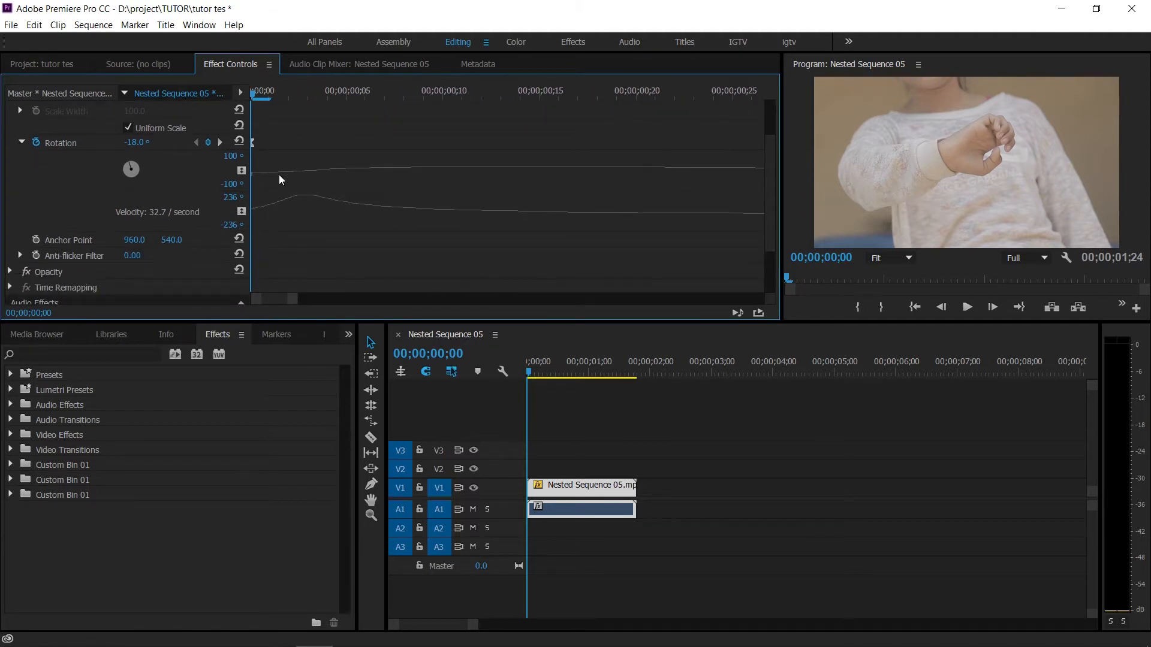
{"action": "left_click", "coordinate": [252, 210]}
{"action": "left_click_drag", "start_coordinate": [250, 211], "coordinate": [199, 212]}
{"action": "left_click_drag", "start_coordinate": [201, 145], "coordinate": [234, 150]}
{"action": "left_click", "coordinate": [238, 95]}
{"action": "left_click_drag", "start_coordinate": [238, 95], "coordinate": [303, 143]}
{"action": "left_click", "coordinate": [284, 94]}
{"action": "key", "text": "space"}
Lengthen the first Rotation keyframe's outgoing ease handle and the second keyframe's incoming handle to soften the velocity curve.
{"action": "left_click", "coordinate": [328, 96]}
{"action": "left_click_drag", "start_coordinate": [353, 174], "coordinate": [372, 174]}
{"action": "left_click", "coordinate": [299, 96]}
{"action": "key", "text": "space"}
{"action": "key", "text": "space"}
{"action": "left_click_drag", "start_coordinate": [228, 298], "coordinate": [316, 298]}
{"action": "left_click_drag", "start_coordinate": [638, 214], "coordinate": [522, 216]}
Set the second Rotation keyframe to 6.0°, move the first keyframe to about 00;00;00;03 and play the result.
{"action": "left_click_drag", "start_coordinate": [540, 97], "coordinate": [691, 97]}
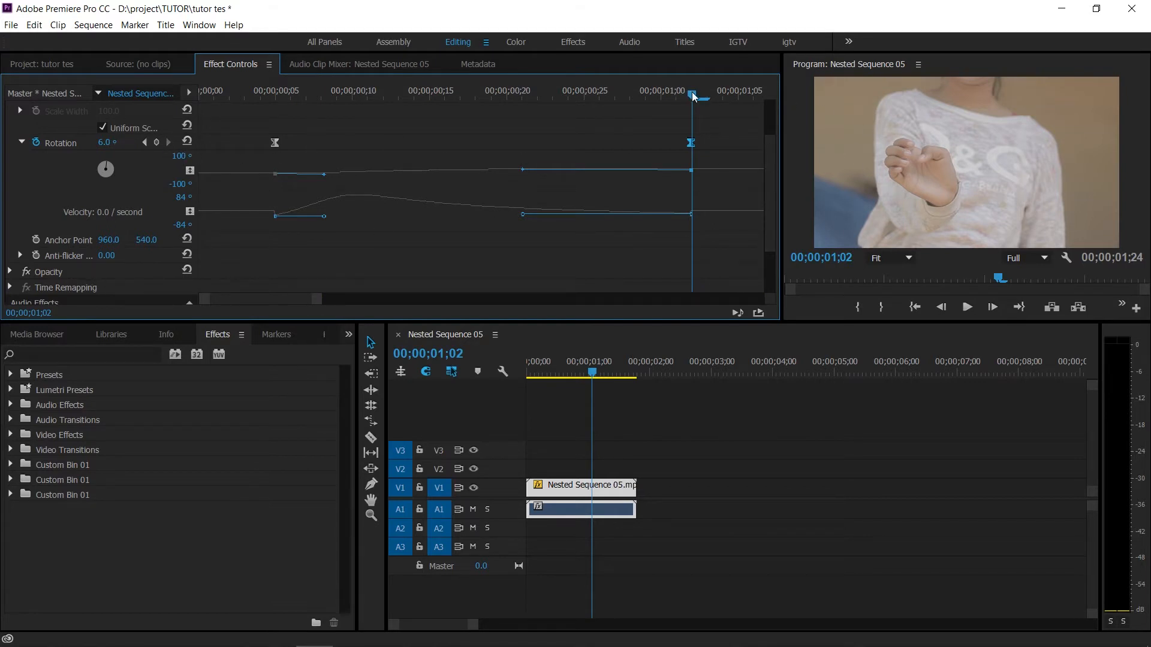
{"action": "mouse_move", "coordinate": [695, 99]}
{"action": "left_mouse_down"}
{"action": "mouse_move", "coordinate": [681, 98]}
{"action": "mouse_move", "coordinate": [693, 97]}
{"action": "left_mouse_up"}
{"action": "left_click_drag", "start_coordinate": [107, 142], "coordinate": [94, 143]}
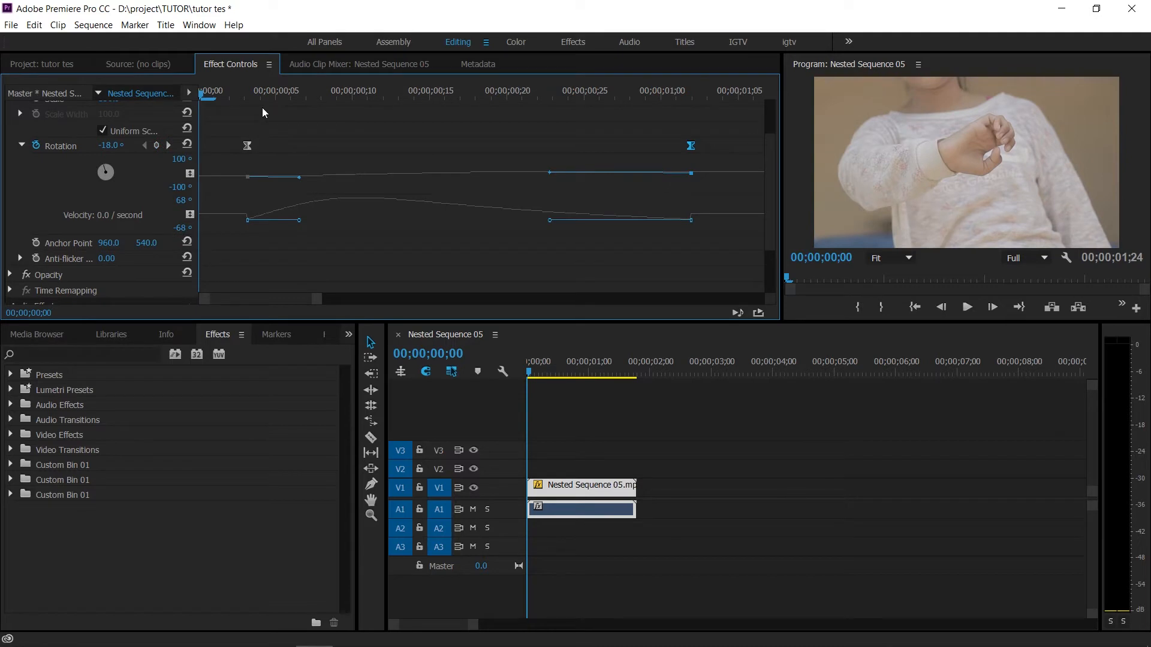
{"action": "key", "text": "space"}
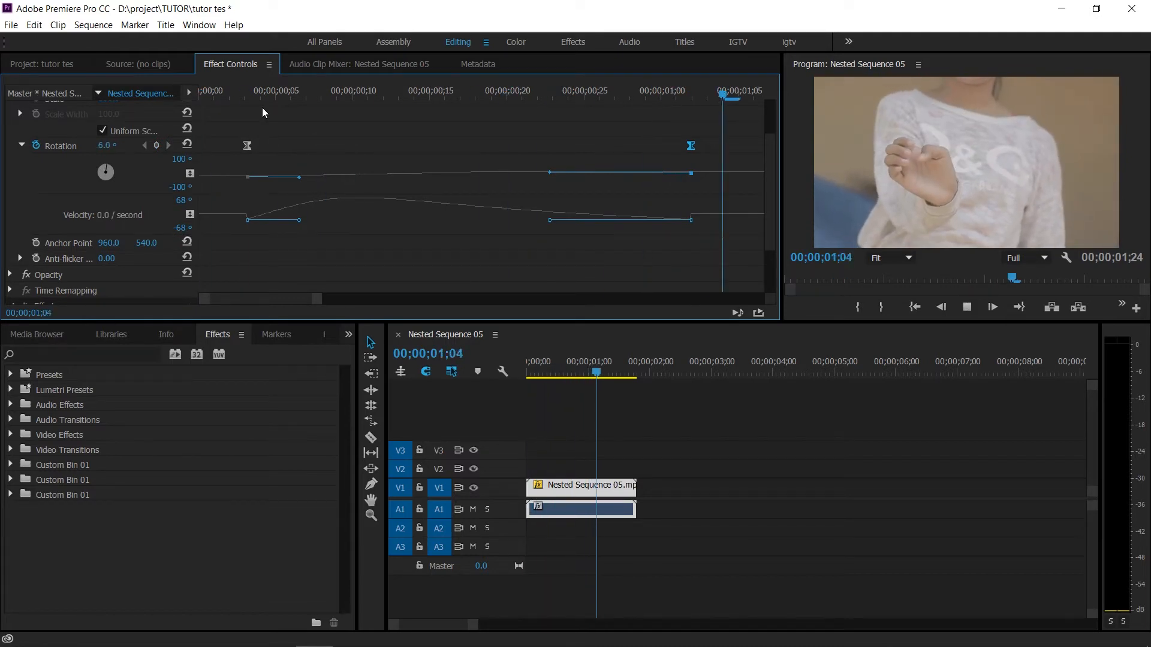
Scrub and play around the first Rotation keyframe to examine how the rotation begins.
{"action": "left_click_drag", "start_coordinate": [226, 90], "coordinate": [234, 101]}
{"action": "key", "text": "space"}
{"action": "left_click", "coordinate": [232, 96]}
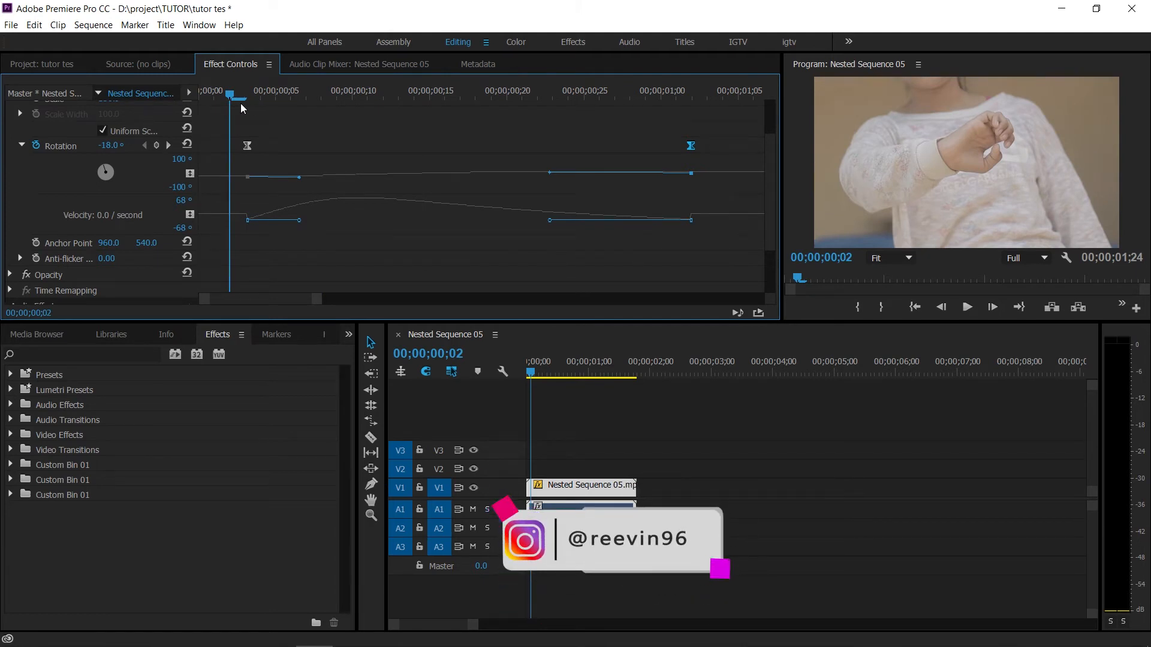
{"action": "left_click", "coordinate": [247, 94]}
{"action": "left_click_drag", "start_coordinate": [250, 94], "coordinate": [261, 99]}
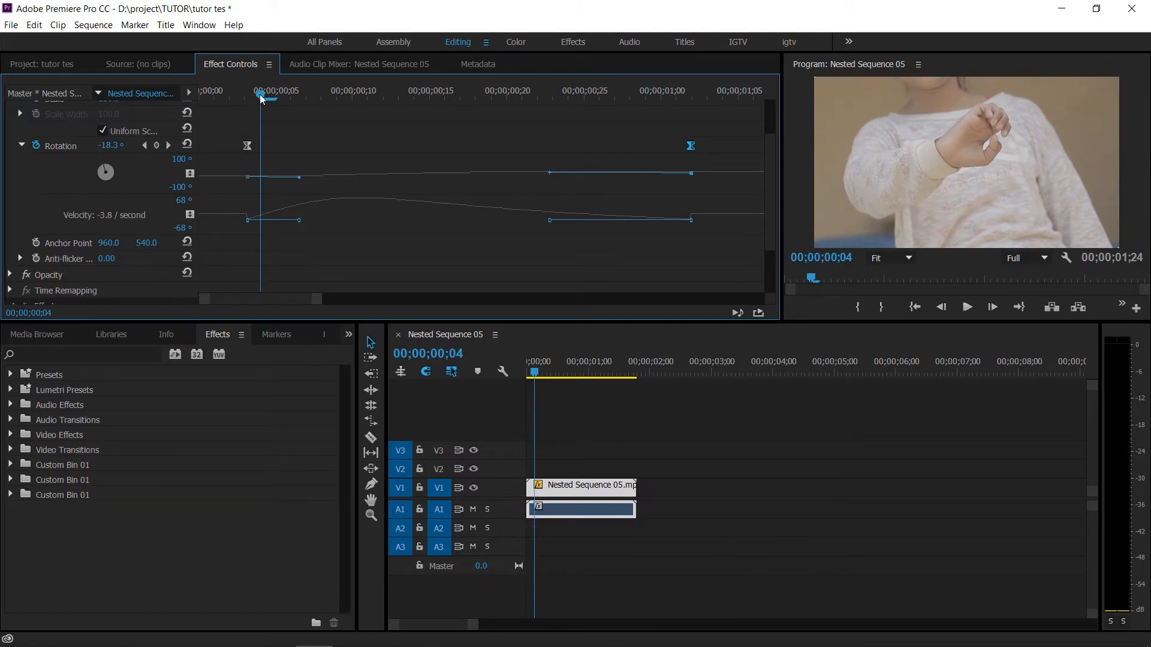
{"action": "left_click_drag", "start_coordinate": [261, 99], "coordinate": [218, 100]}
{"action": "key", "text": "space"}
{"action": "key", "text": "space"}
{"action": "left_click", "coordinate": [256, 94]}
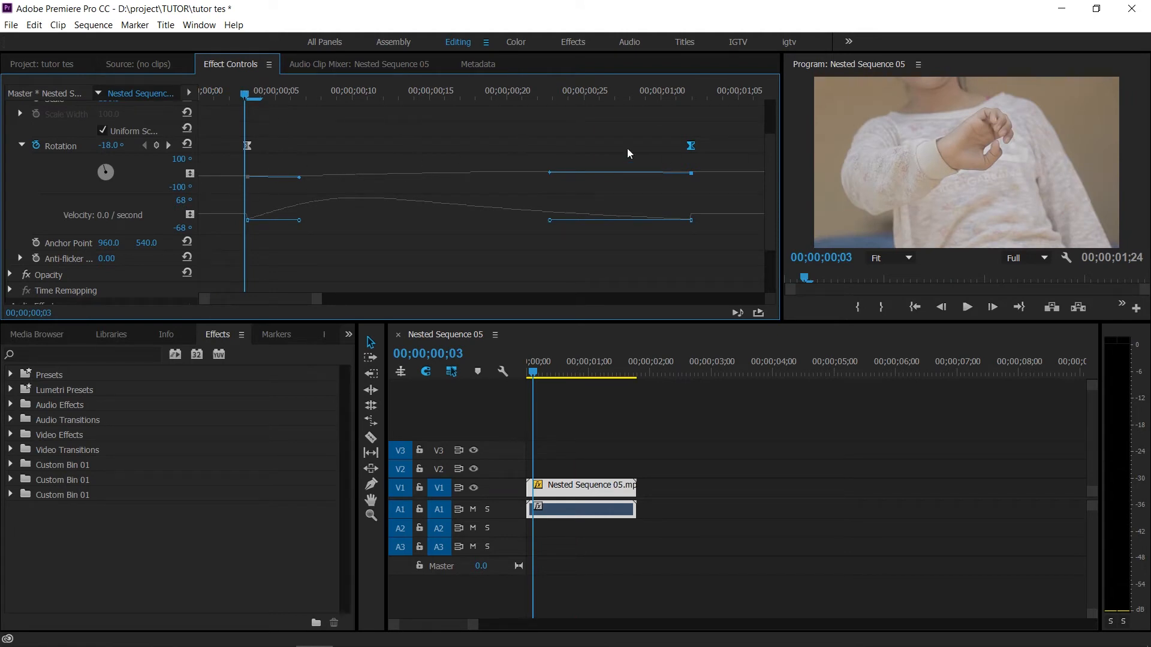
{"action": "key", "text": "space"}
{"action": "left_click", "coordinate": [235, 97]}
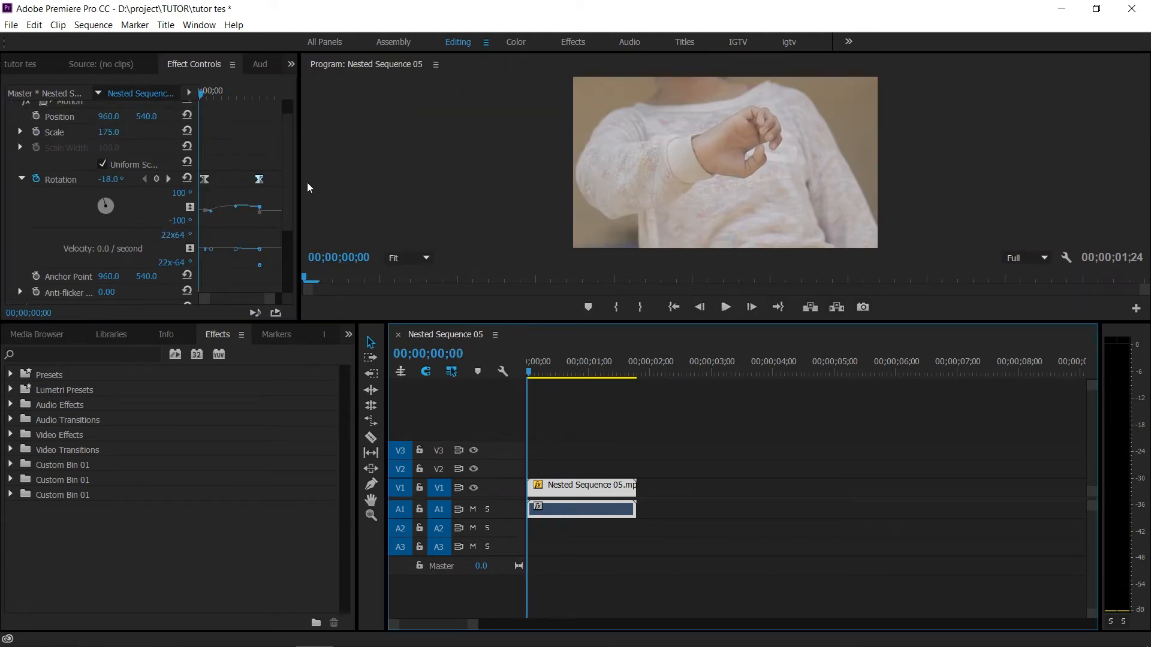
Play the sequence repeatedly from the start to review the finished camera rotation.
{"action": "key", "text": "space"}
{"action": "key", "text": "space"}
{"action": "left_click_drag", "start_coordinate": [553, 363], "coordinate": [500, 372]}
{"action": "key", "text": "space"}
{"action": "key", "text": "space"}
{"action": "key", "text": "space"}
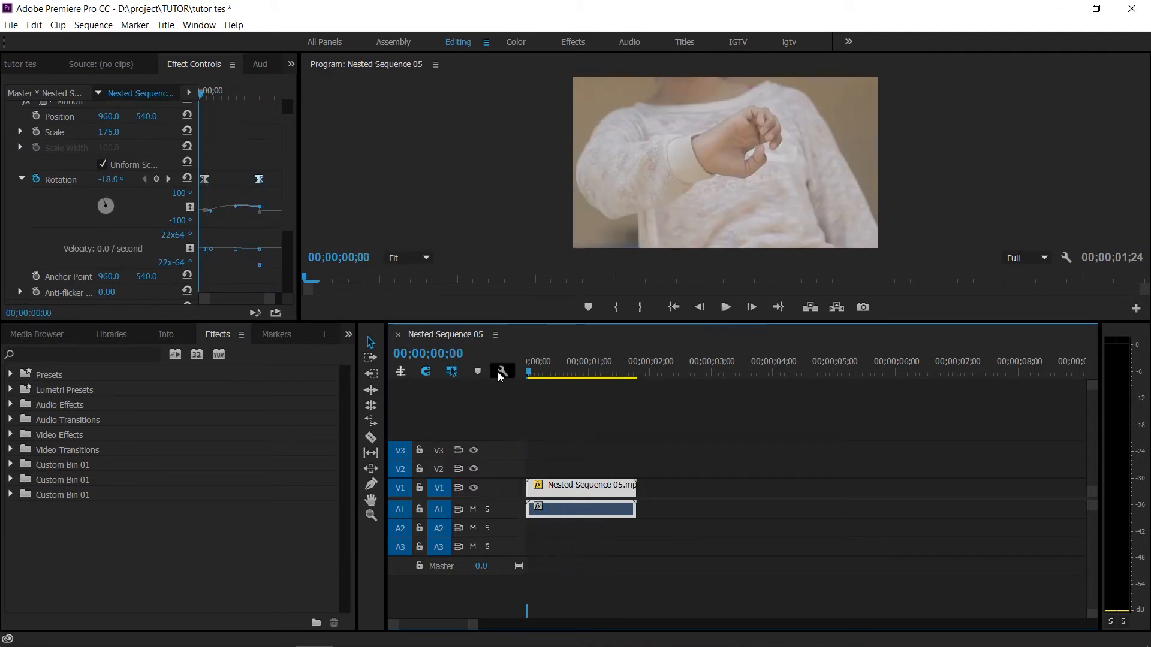
{"action": "key", "text": "space"}
{"action": "key", "text": "space"}
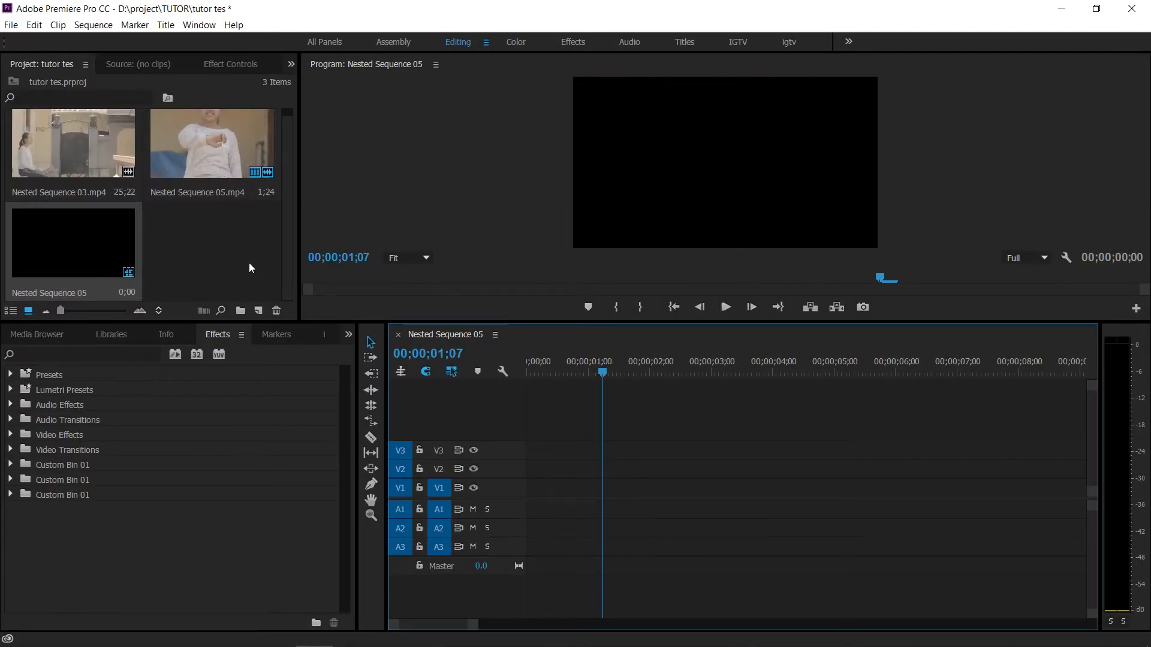
Place Nested Sequence 03.mp4 at the start of the empty sequence on V1 and A1.
{"action": "left_click", "coordinate": [249, 263]}
{"action": "left_click_drag", "start_coordinate": [60, 150], "coordinate": [551, 515]}
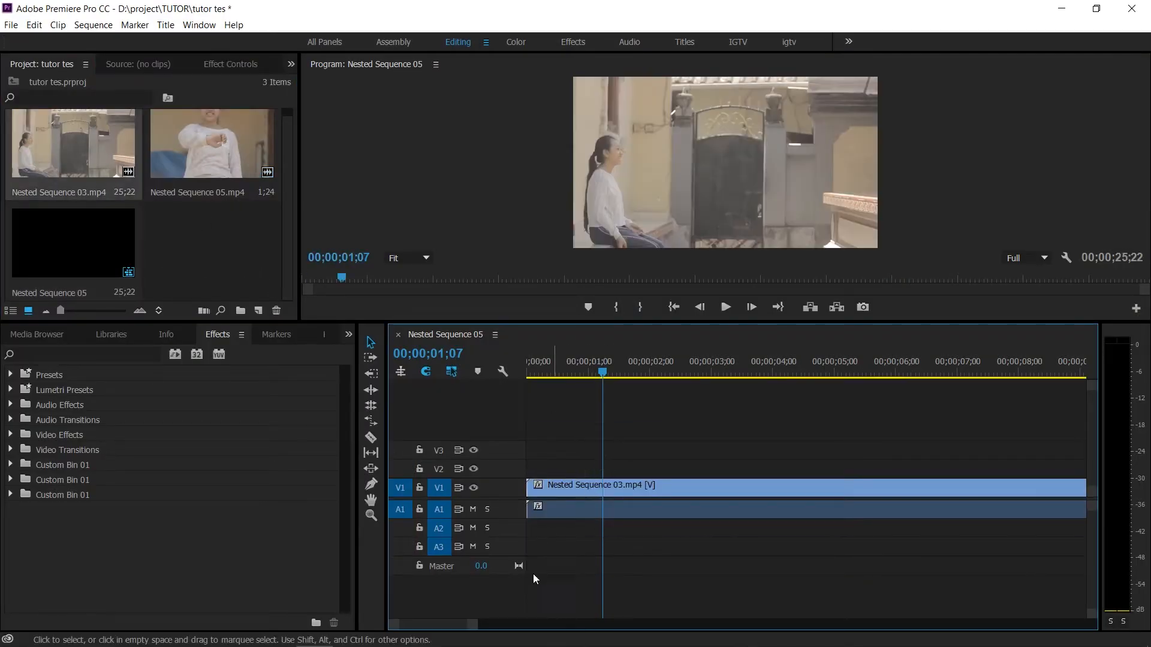
{"action": "left_click_drag", "start_coordinate": [471, 623], "coordinate": [481, 623]}
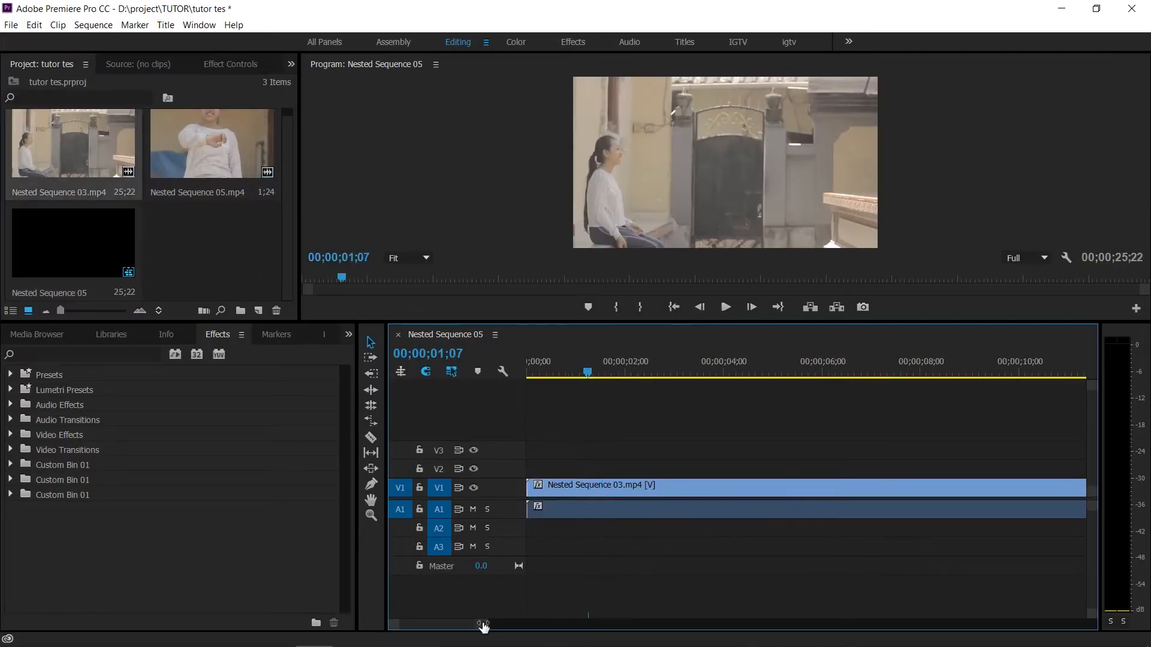
{"action": "left_click", "coordinate": [530, 371]}
{"action": "left_click_drag", "start_coordinate": [482, 623], "coordinate": [522, 622]}
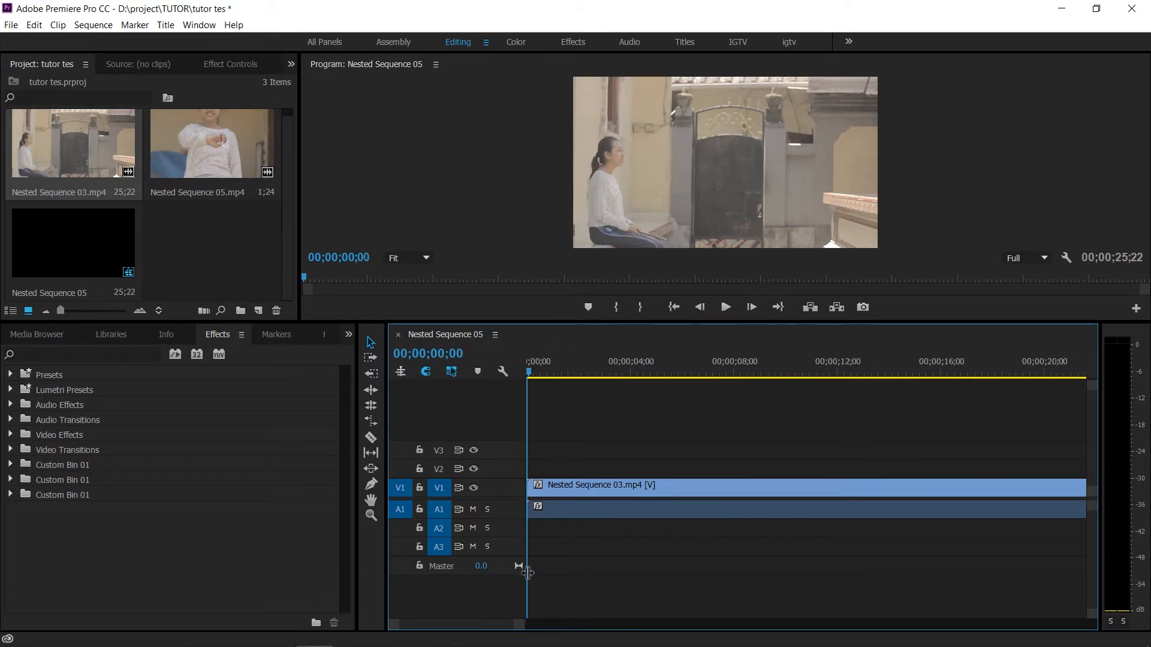
Scrub through the Nested Sequence 03 clip to find the cut point and split it at 00;00;04;07 with the Razor tool.
{"action": "left_click_drag", "start_coordinate": [537, 375], "coordinate": [835, 435]}
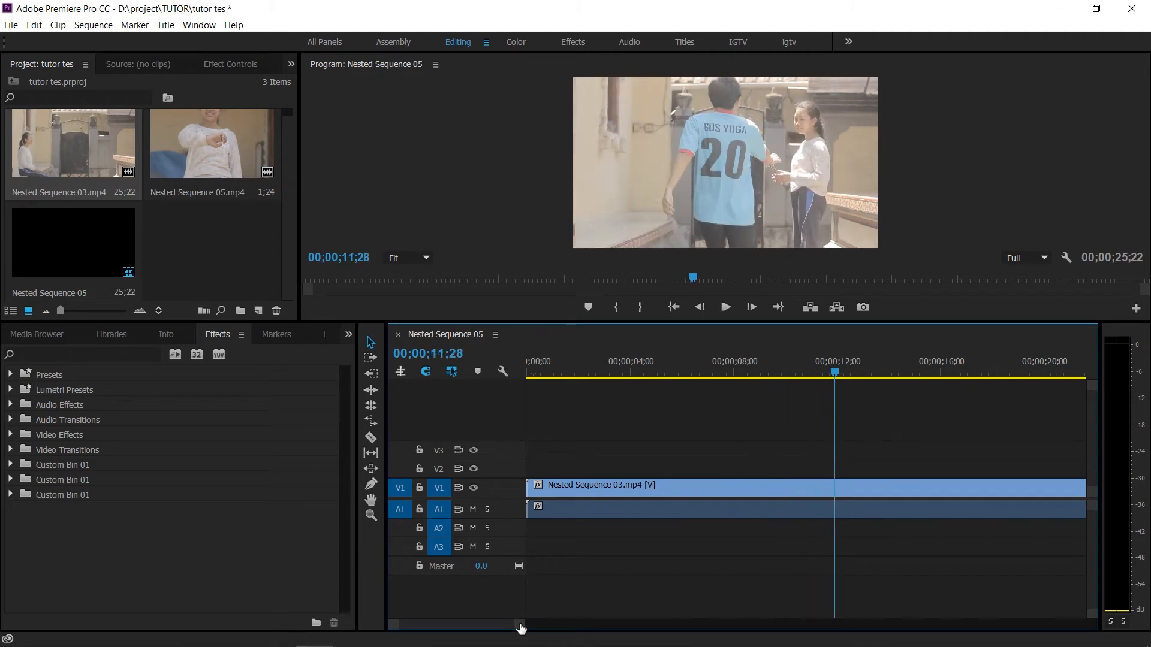
{"action": "left_click_drag", "start_coordinate": [519, 625], "coordinate": [546, 625]}
{"action": "left_click", "coordinate": [758, 371]}
{"action": "left_click_drag", "start_coordinate": [764, 369], "coordinate": [947, 392]}
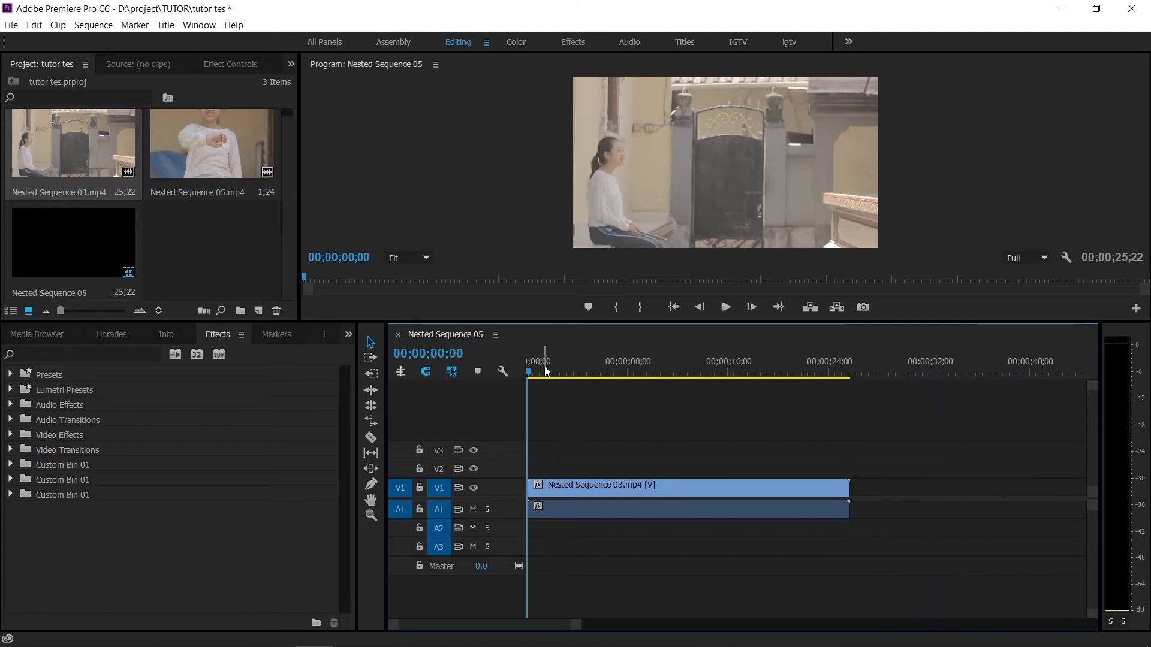
{"action": "mouse_move", "coordinate": [546, 372]}
{"action": "left_mouse_down"}
{"action": "mouse_move", "coordinate": [516, 373]}
{"action": "mouse_move", "coordinate": [551, 373]}
{"action": "mouse_move", "coordinate": [526, 371]}
{"action": "left_mouse_up"}
{"action": "left_click", "coordinate": [567, 373]}
{"action": "left_click_drag", "start_coordinate": [542, 365], "coordinate": [581, 364]}
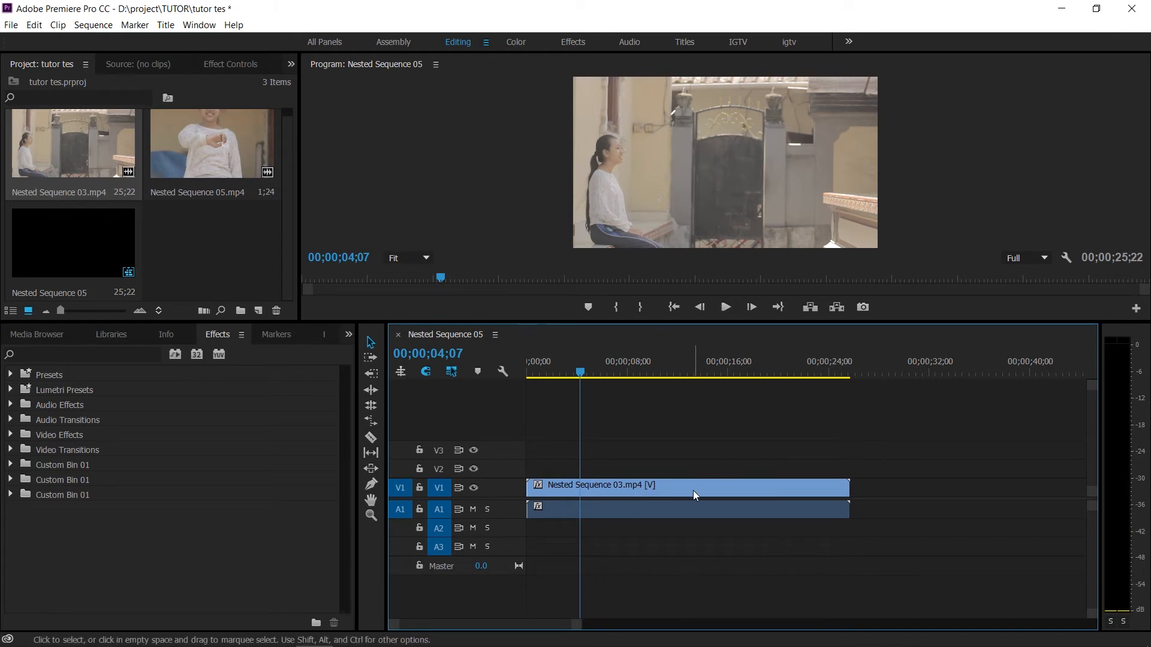
{"action": "key", "text": "c"}
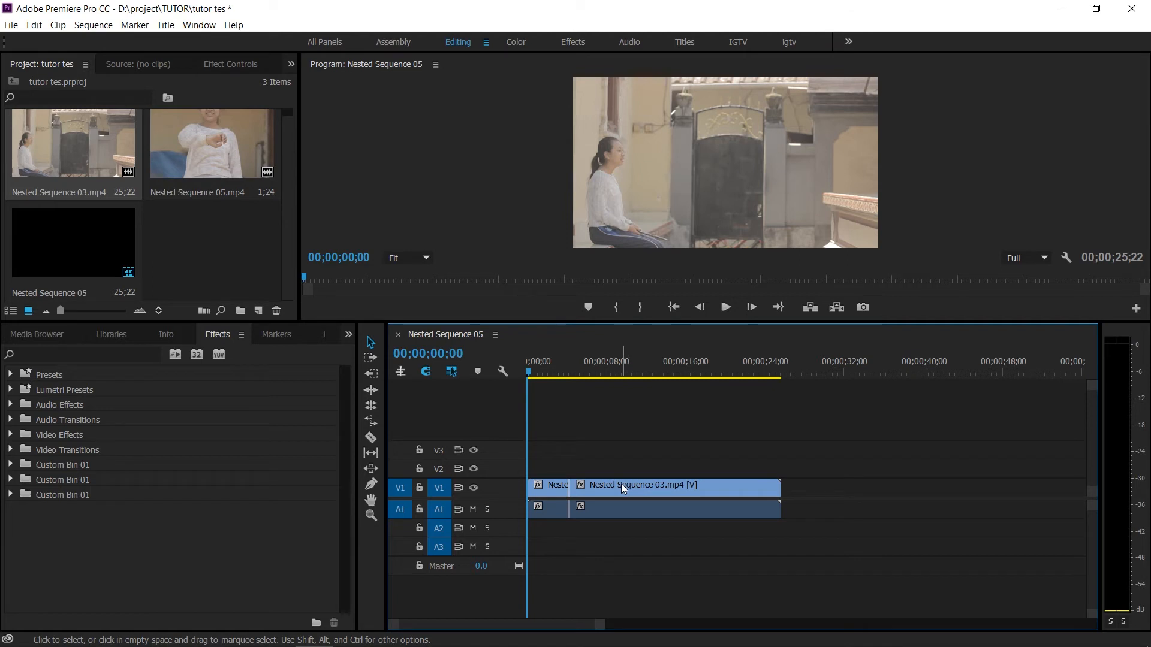
Move the second part of the split clip to V2 and A2, starting at 00;00;00;00 above the first part.
{"action": "left_click", "coordinate": [620, 484]}
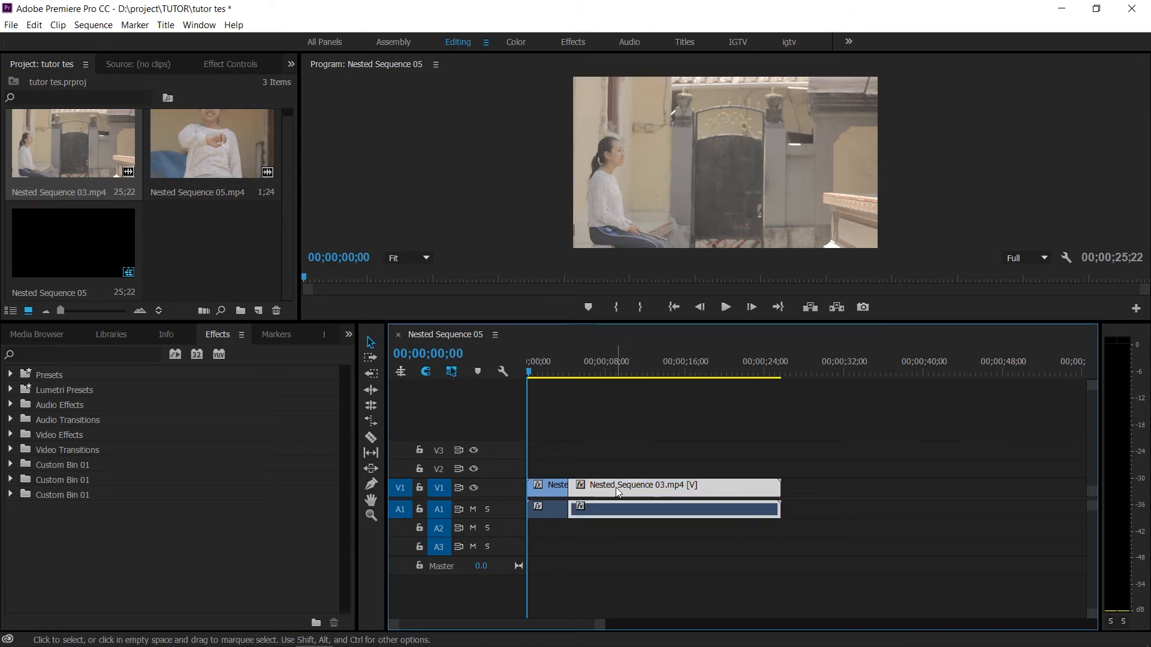
{"action": "left_click_drag", "start_coordinate": [616, 487], "coordinate": [616, 468]}
{"action": "left_click_drag", "start_coordinate": [608, 511], "coordinate": [607, 529]}
{"action": "left_click_drag", "start_coordinate": [595, 472], "coordinate": [554, 473]}
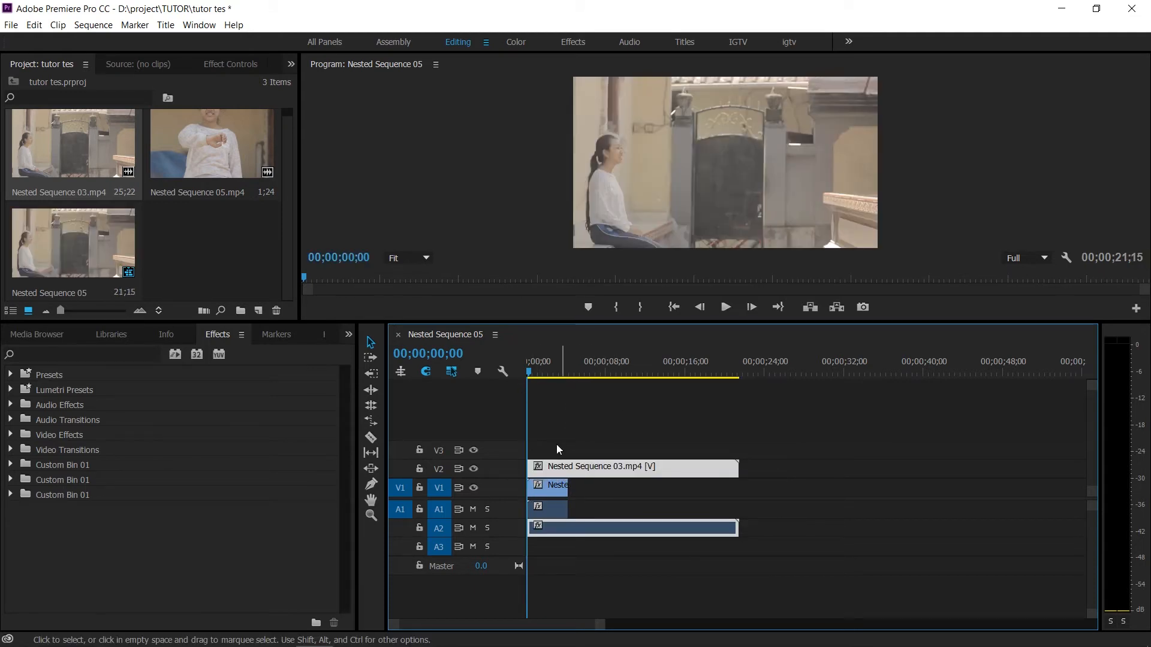
Show the V2 clip's effect settings at a wider size and expand its Opacity properties.
{"action": "left_click_drag", "start_coordinate": [601, 624], "coordinate": [556, 625]}
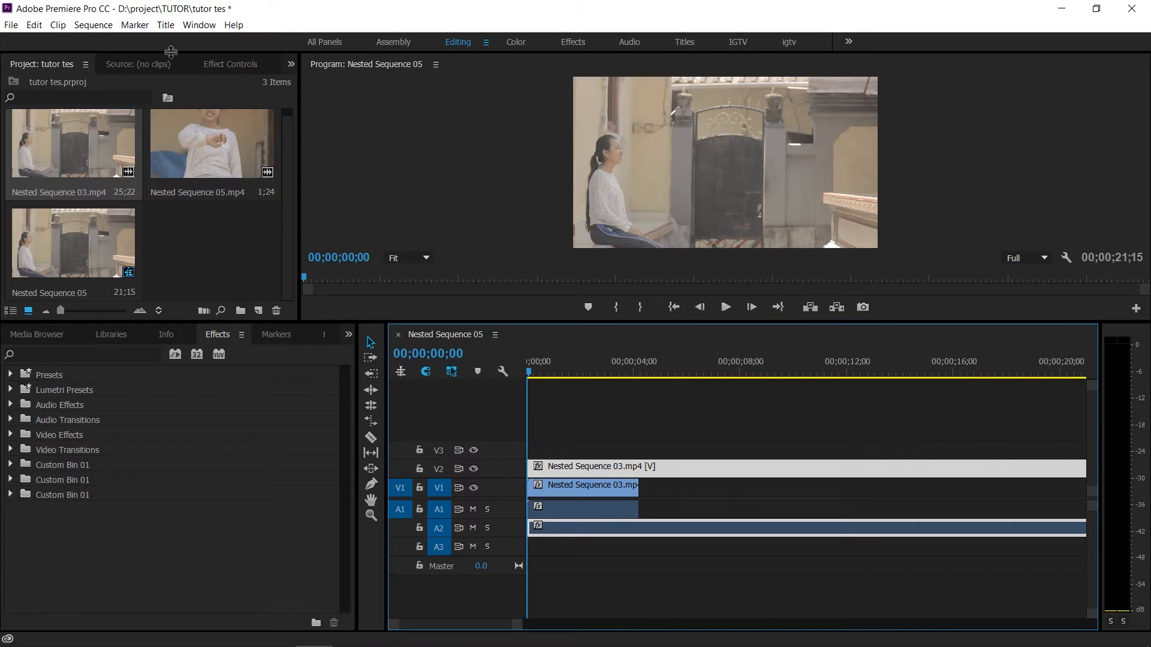
{"action": "left_click", "coordinate": [217, 62]}
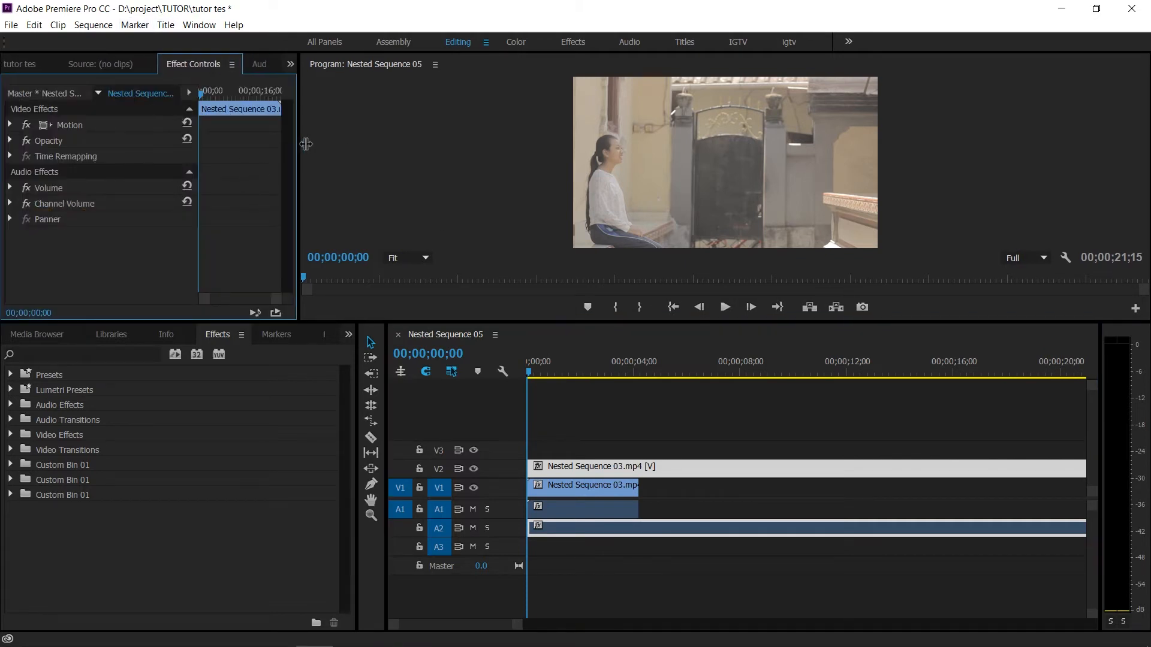
{"action": "left_click_drag", "start_coordinate": [299, 144], "coordinate": [356, 143]}
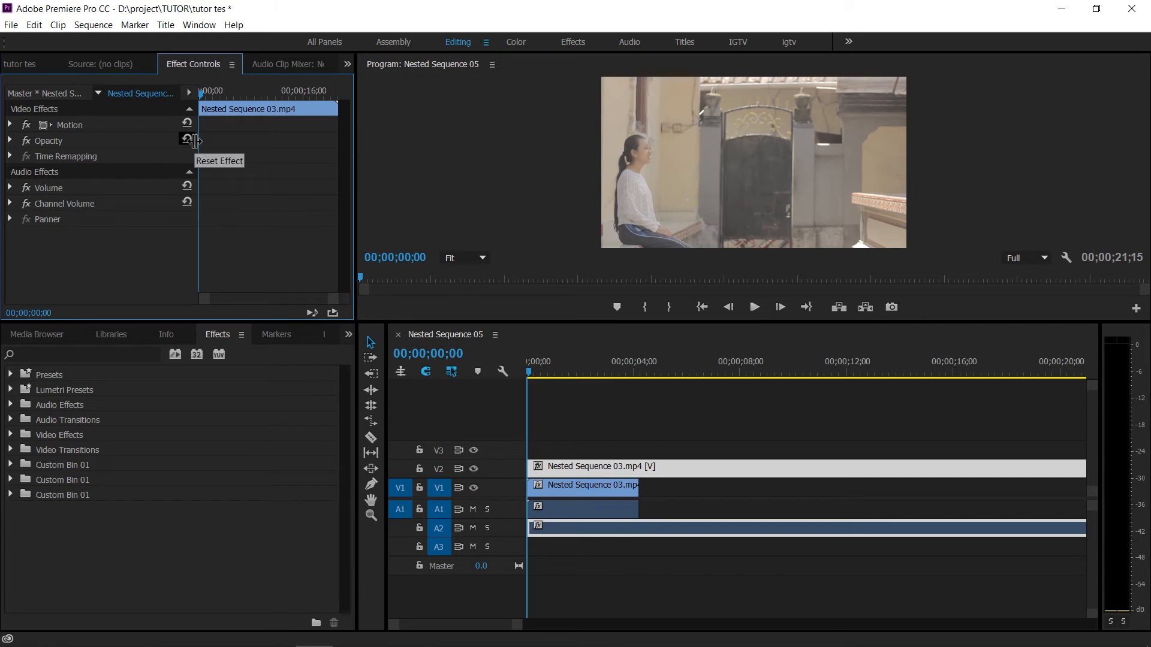
{"action": "left_click_drag", "start_coordinate": [194, 140], "coordinate": [253, 141]}
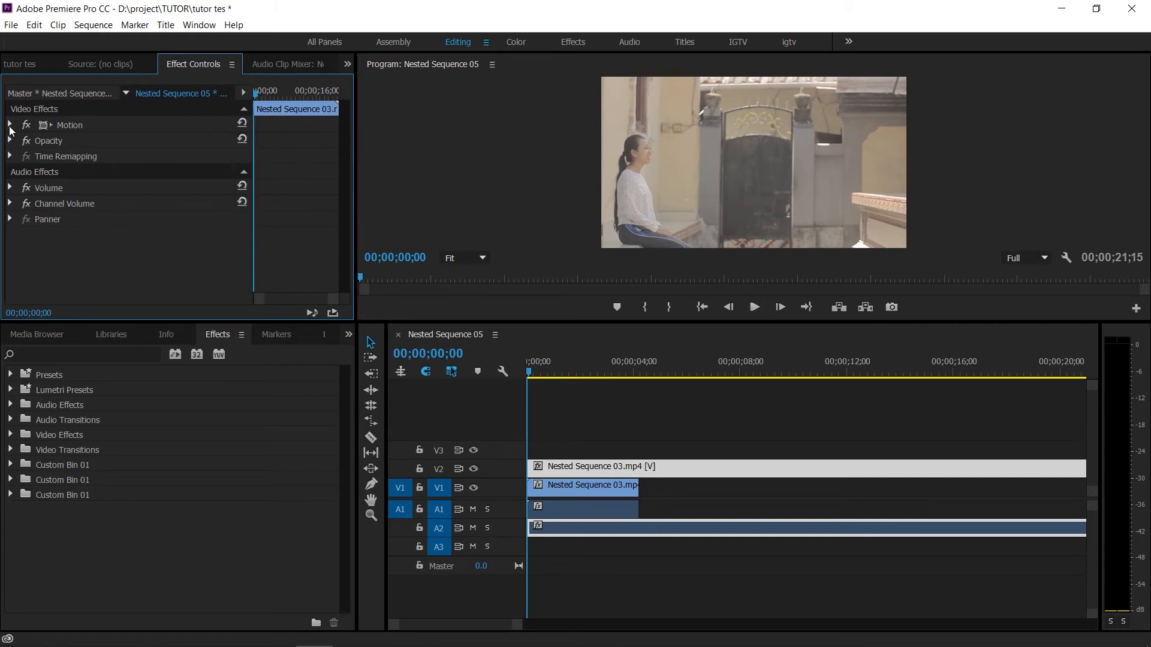
{"action": "left_click", "coordinate": [10, 140]}
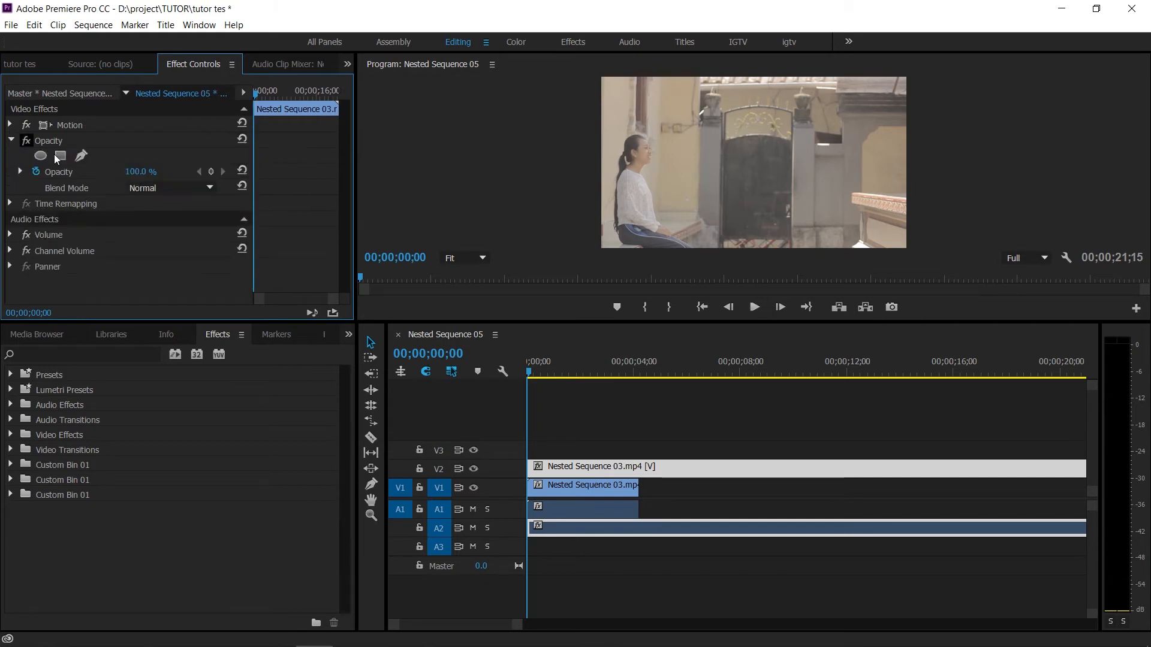
Draw a closed Opacity mask with the Pen tool on the V2 clip, enclosing the right half of the frame.
{"action": "left_click", "coordinate": [81, 157]}
{"action": "left_click", "coordinate": [757, 102]}
{"action": "left_click", "coordinate": [751, 79]}
{"action": "left_click", "coordinate": [752, 245]}
{"action": "left_click_drag", "start_coordinate": [931, 241], "coordinate": [1032, 128]}
{"action": "left_click", "coordinate": [465, 259]}
{"action": "left_click", "coordinate": [470, 289]}
{"action": "left_click", "coordinate": [753, 132]}
{"action": "left_click", "coordinate": [466, 258]}
{"action": "left_click", "coordinate": [476, 276]}
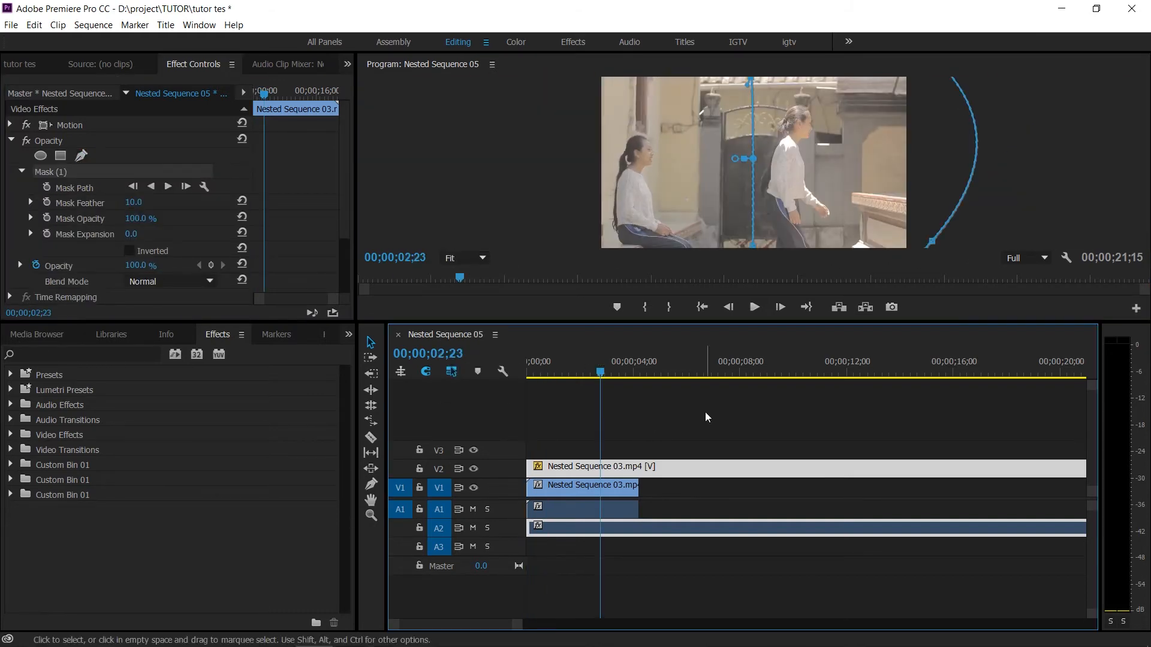
Scrub the sequence from the start to check how the masked V2 clip combines with the clip below.
{"action": "key", "text": "Home"}
{"action": "left_click", "coordinate": [30, 64]}
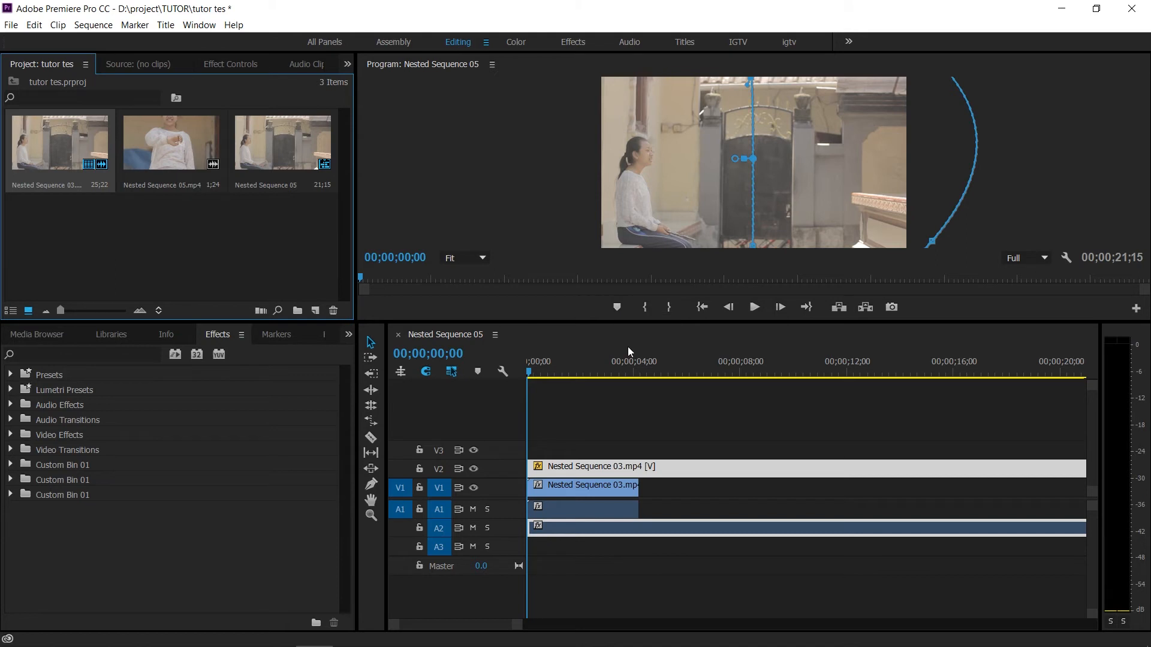
{"action": "left_click_drag", "start_coordinate": [542, 367], "coordinate": [609, 365]}
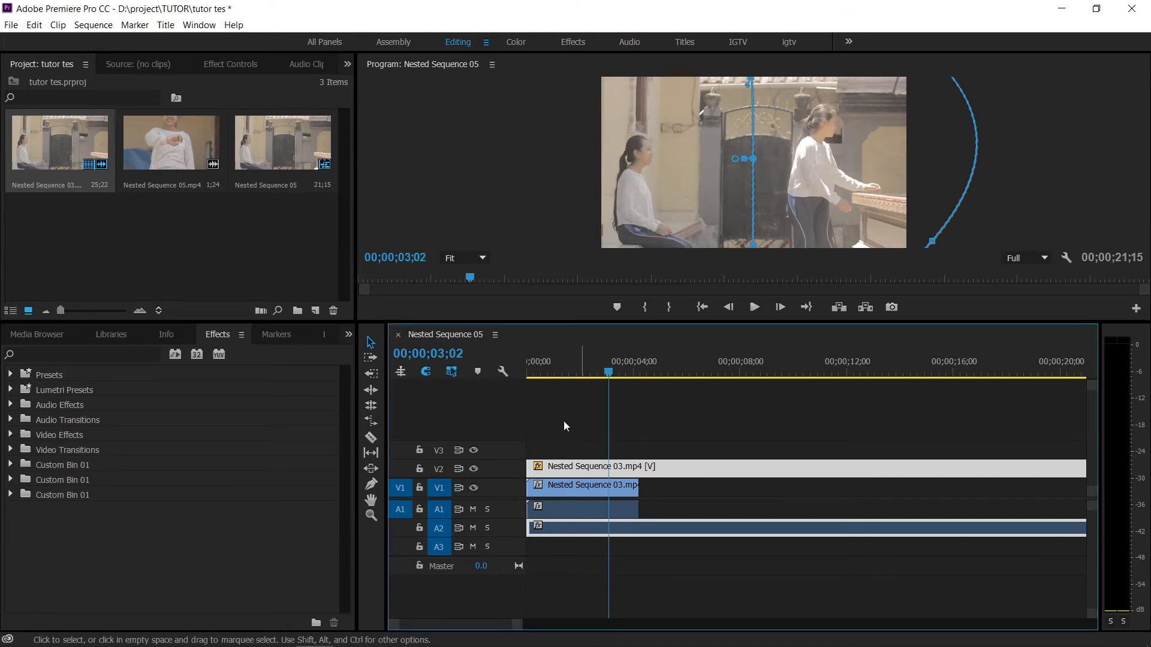
Trim the V2 clip's beginning to where the woman stands facing the seated one, and move the clip back to the sequence start.
{"action": "left_click_drag", "start_coordinate": [527, 468], "coordinate": [781, 401]}
{"action": "key", "text": "minus"}
{"action": "left_click_drag", "start_coordinate": [703, 461], "coordinate": [523, 437]}
{"action": "left_click", "coordinate": [531, 366]}
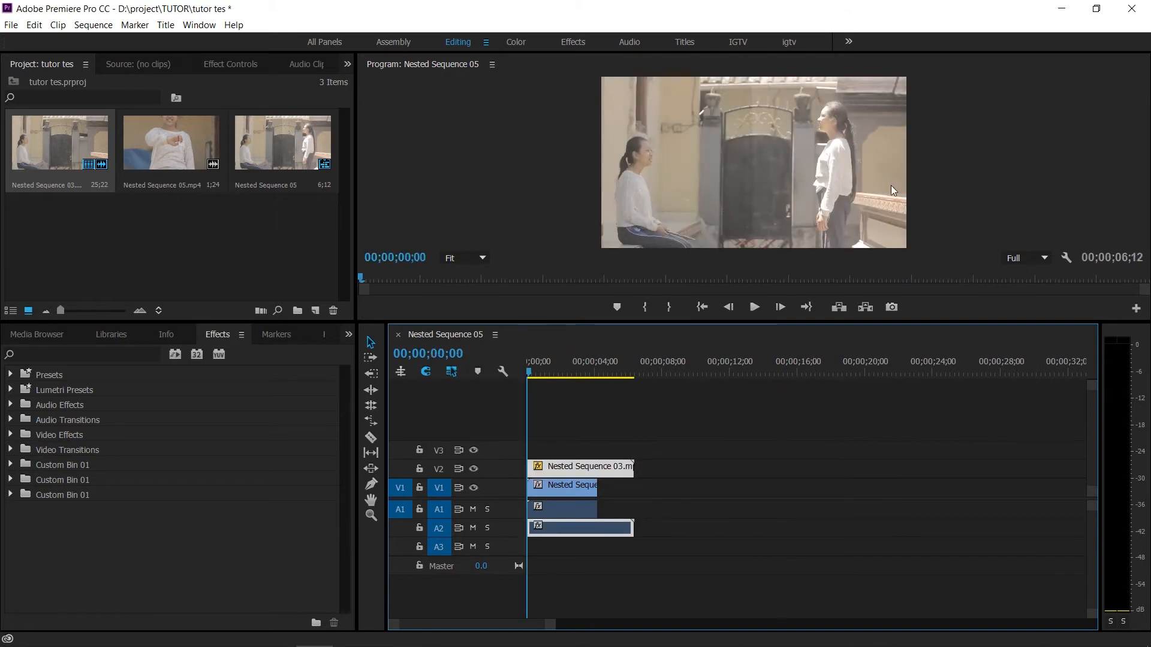
Trim the V2 clip's end to match the V1 clip at 00;00;04;07 and scrub through the combined shot.
{"action": "left_click_drag", "start_coordinate": [527, 376], "coordinate": [595, 383]}
{"action": "left_click_drag", "start_coordinate": [632, 466], "coordinate": [597, 465]}
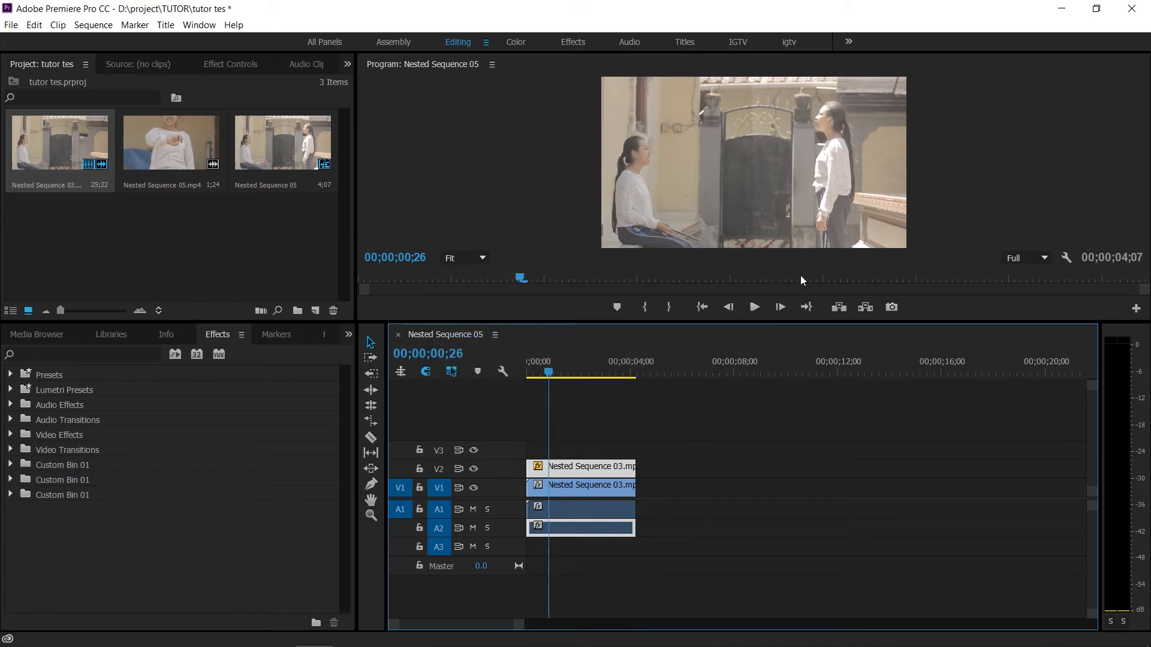
{"action": "left_click_drag", "start_coordinate": [562, 358], "coordinate": [533, 363]}
{"action": "left_click_drag", "start_coordinate": [542, 362], "coordinate": [560, 362]}
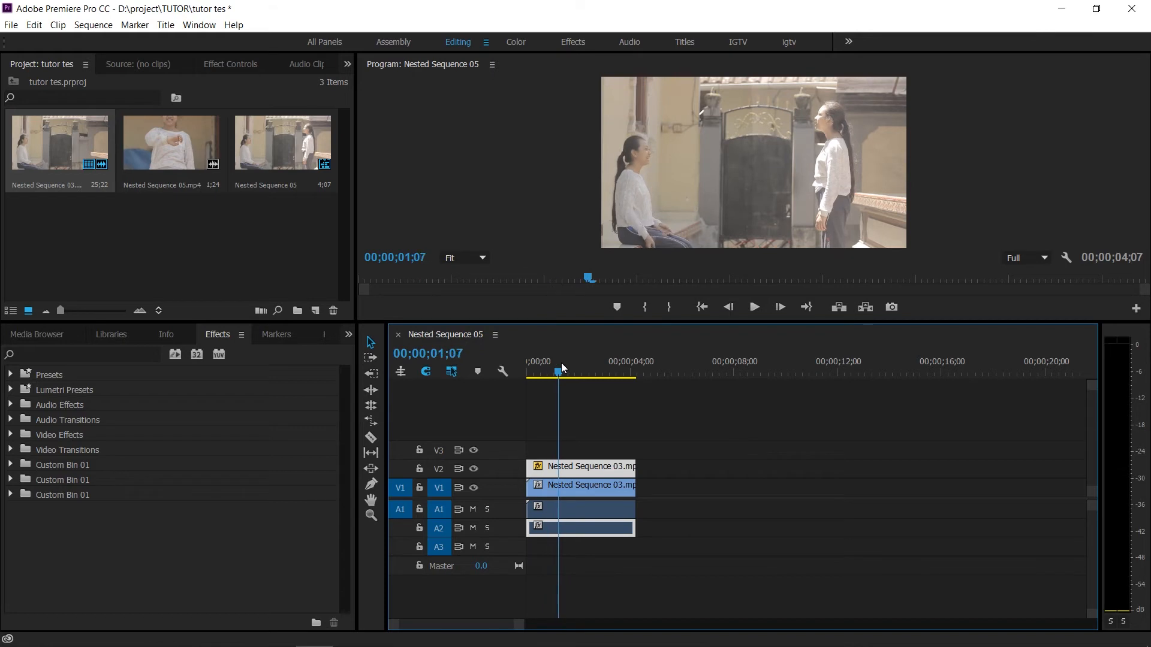
{"action": "left_click", "coordinate": [692, 426]}
{"action": "left_click", "coordinate": [605, 469]}
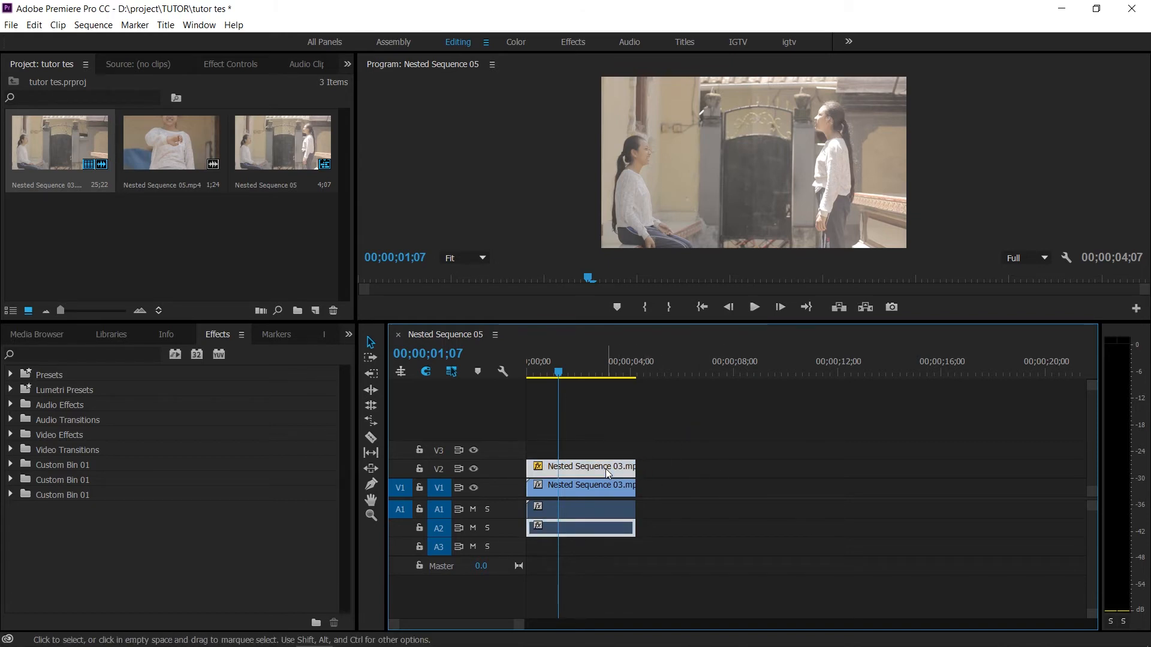
Apply the Lumetri Color effect to the V2 clip and set its Exposure to -0.1.
{"action": "left_click", "coordinate": [37, 347]}
{"action": "type", "text": "lumetri c"}
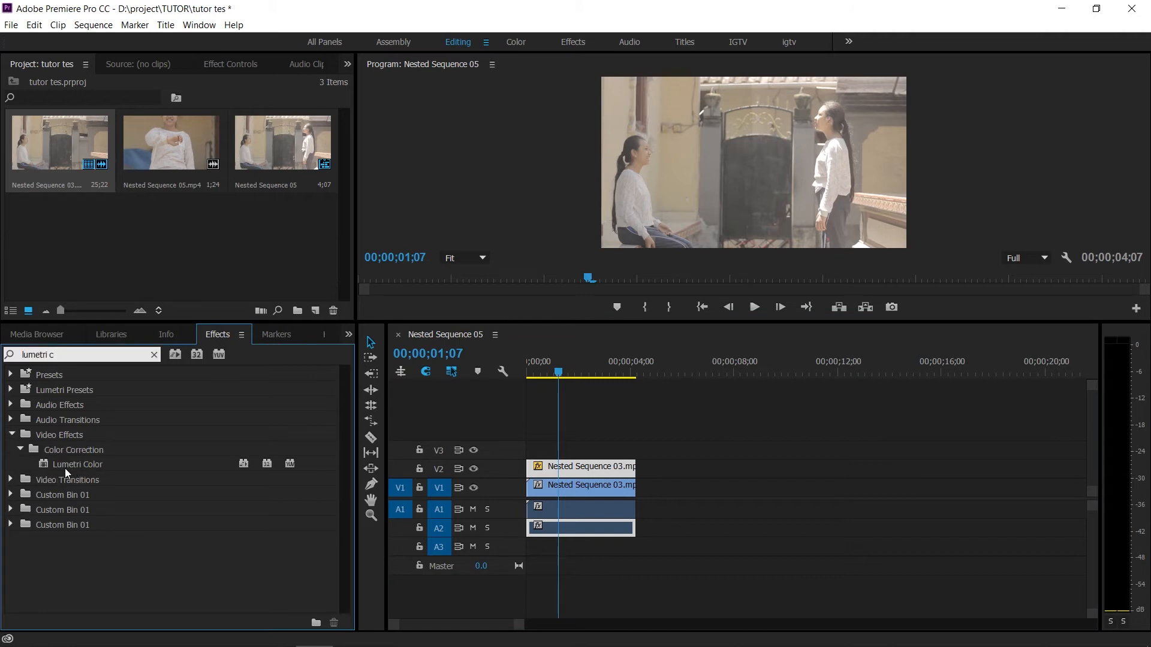
{"action": "left_click_drag", "start_coordinate": [64, 466], "coordinate": [590, 468]}
{"action": "left_click", "coordinate": [237, 66]}
{"action": "key", "text": "Home"}
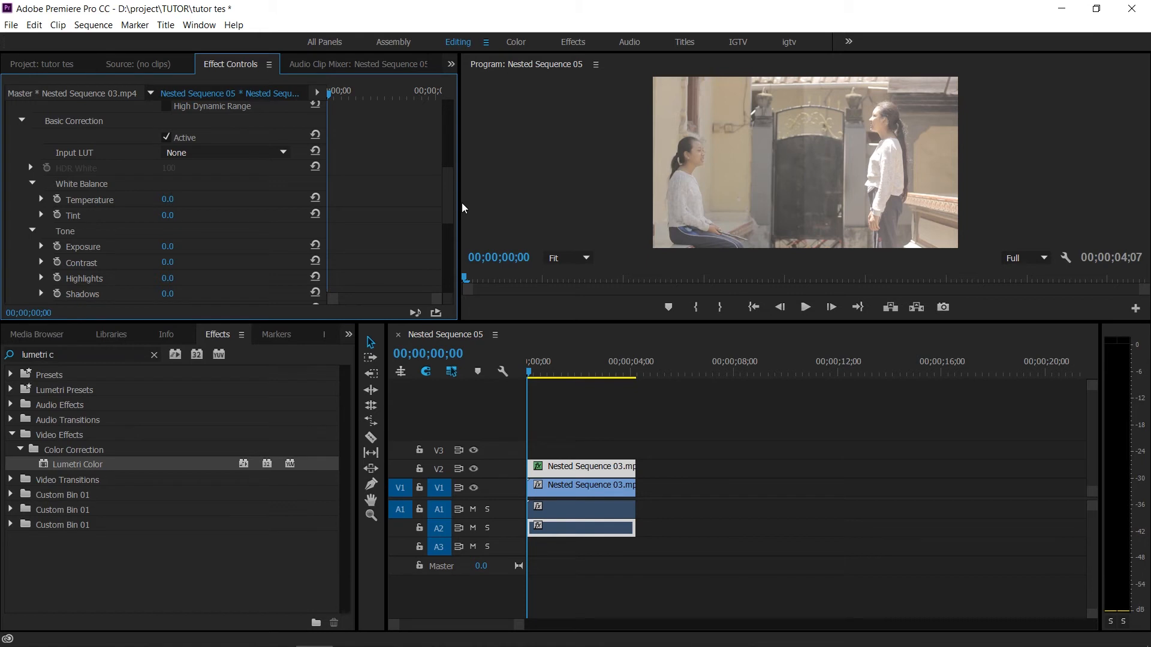
{"action": "left_click_drag", "start_coordinate": [168, 247], "coordinate": [164, 247]}
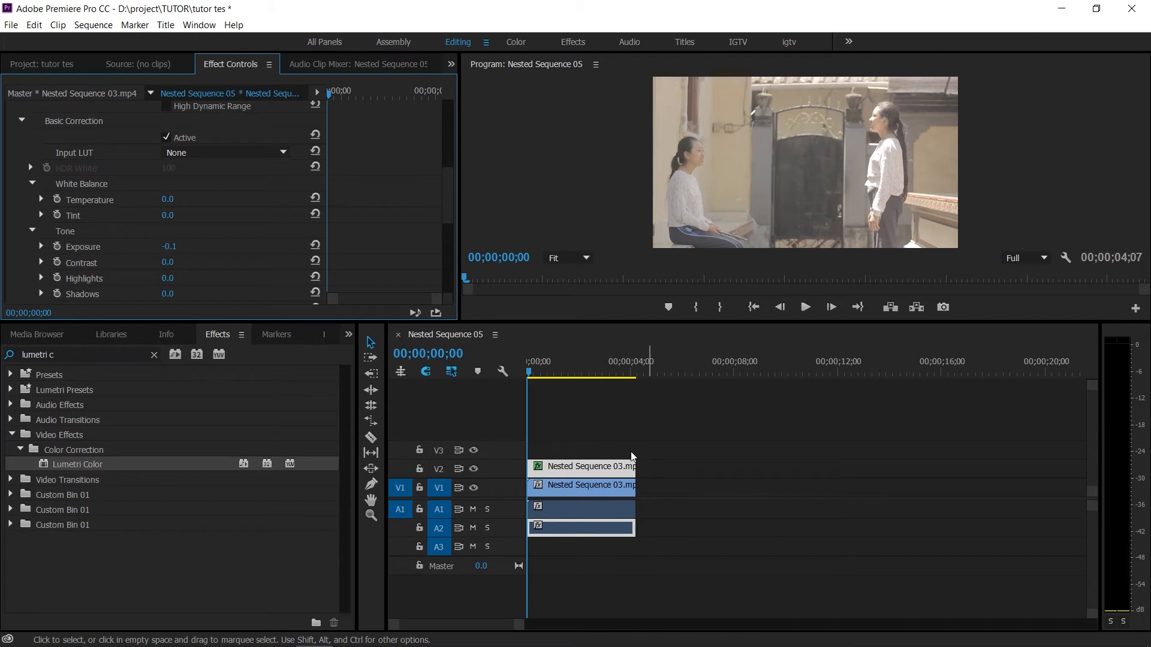
Play the sequence to compare the brightness of the masked V2 clip with the V1 clip.
{"action": "left_click", "coordinate": [549, 371]}
{"action": "key", "text": "space"}
{"action": "key", "text": "space"}
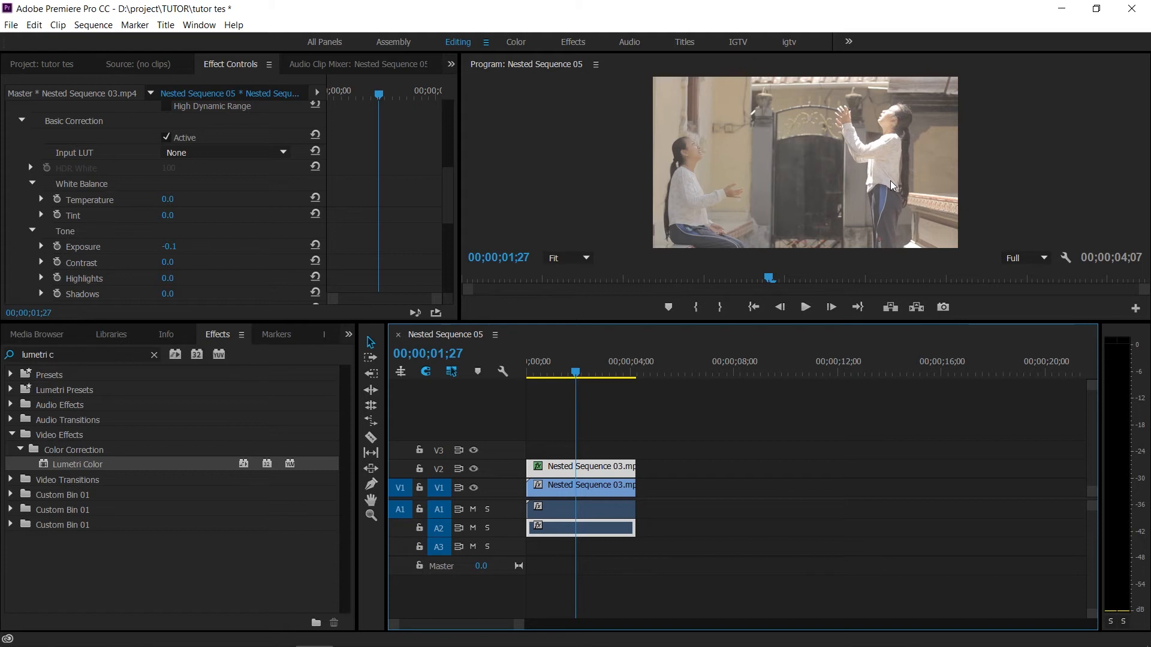
Keyframe the V2 clip's Lumetri Exposure from -0.1 at 00;00;00;20 to 0.2 at 00;00;02;03, fine-tune it, and play the result.
{"action": "left_click_drag", "start_coordinate": [379, 94], "coordinate": [349, 106]}
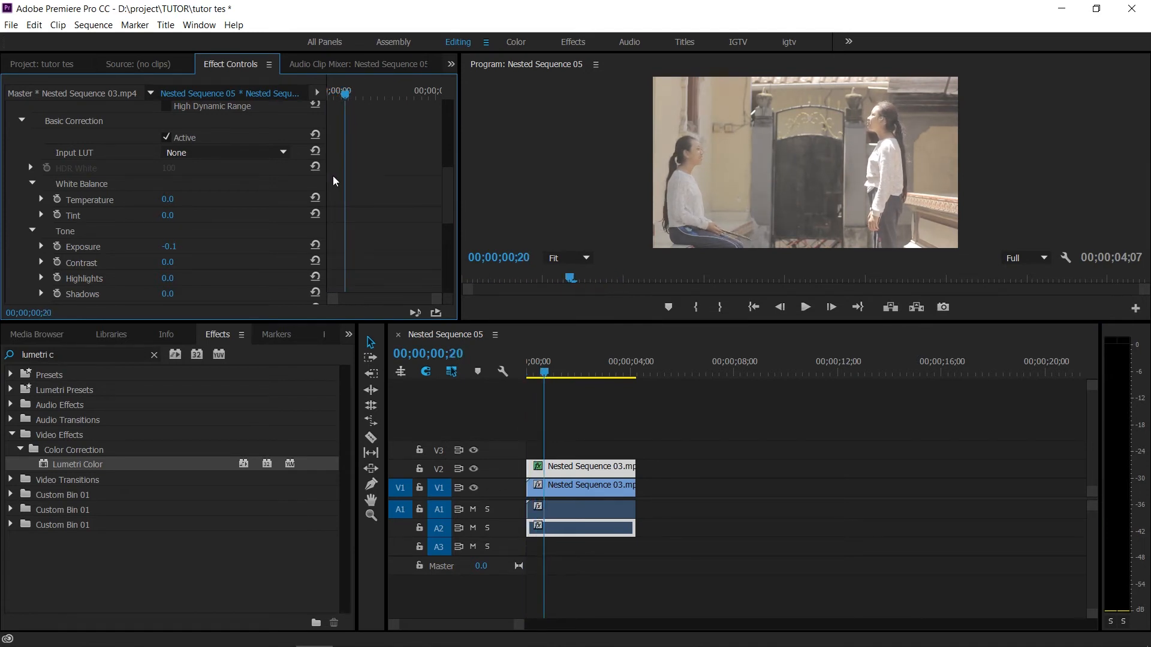
{"action": "left_click", "coordinate": [58, 247]}
{"action": "left_click_drag", "start_coordinate": [344, 91], "coordinate": [387, 101]}
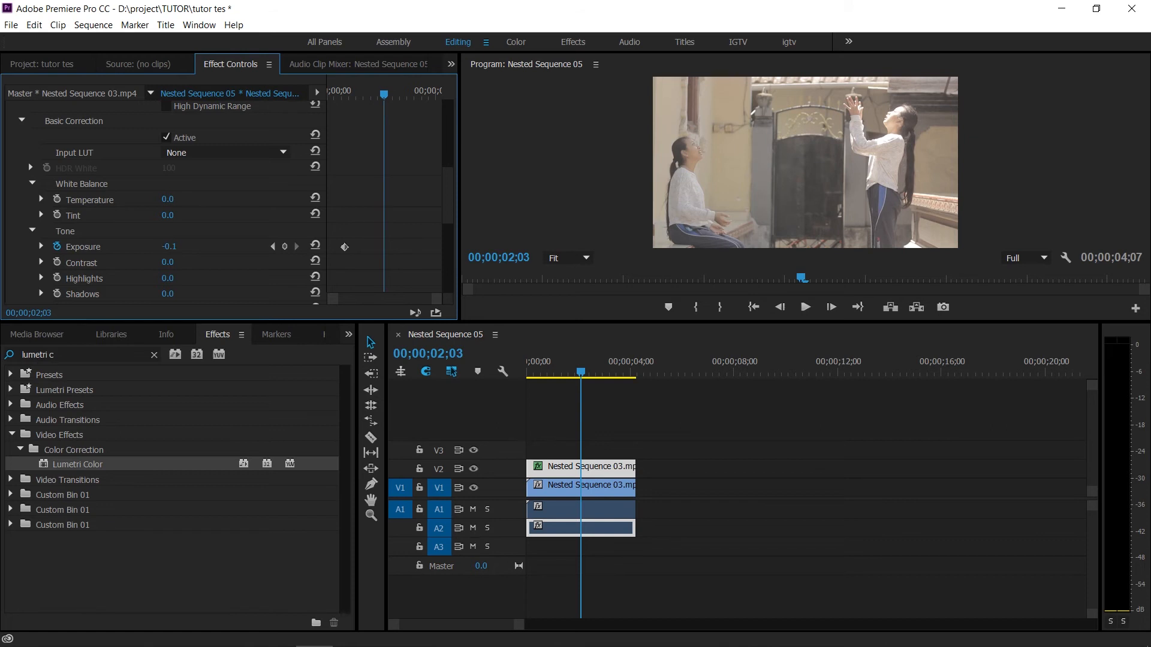
{"action": "left_click", "coordinate": [174, 245]}
{"action": "type", "text": "0.2"}
{"action": "key", "text": "Return"}
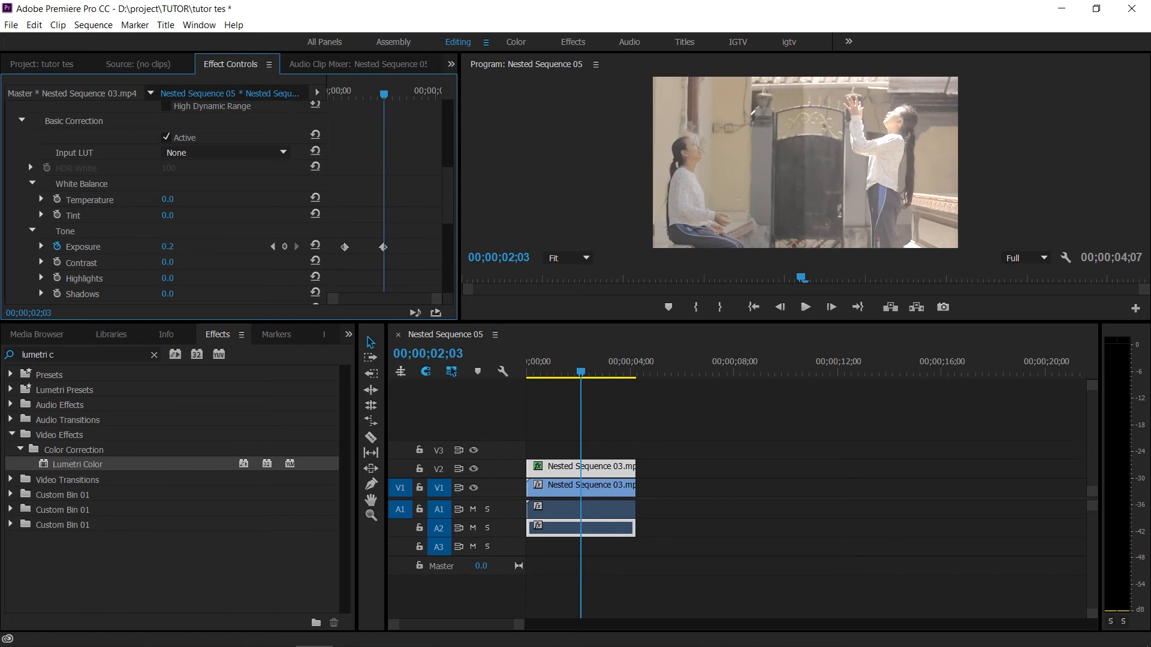
{"action": "left_click_drag", "start_coordinate": [171, 247], "coordinate": [170, 247]}
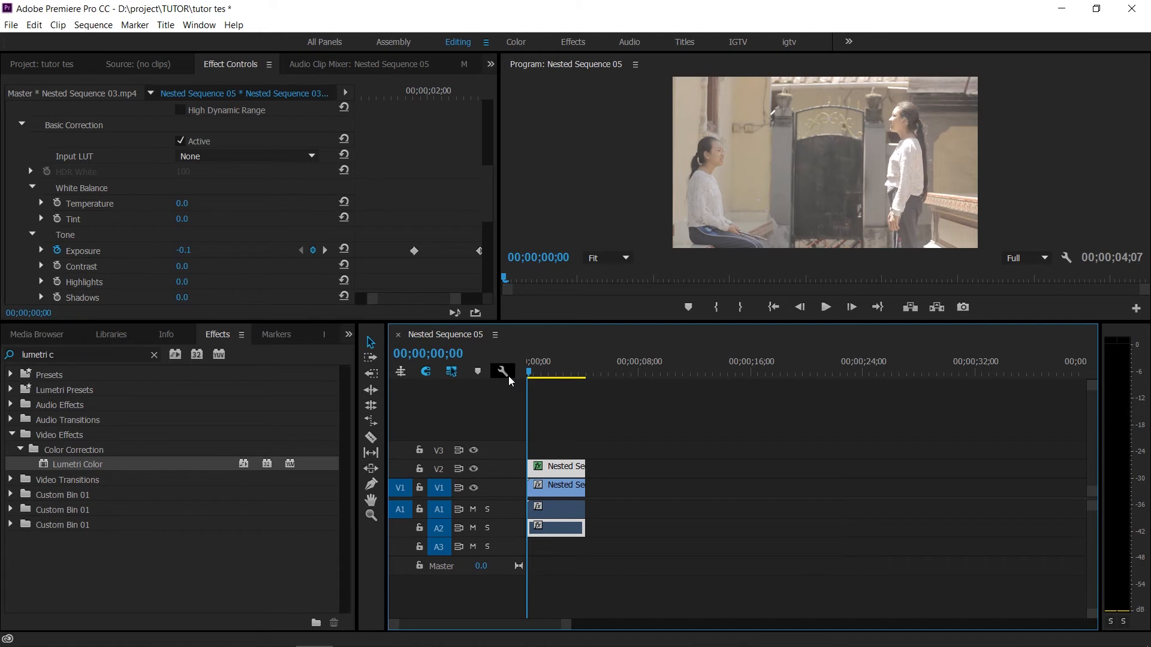
{"action": "key", "text": "space"}
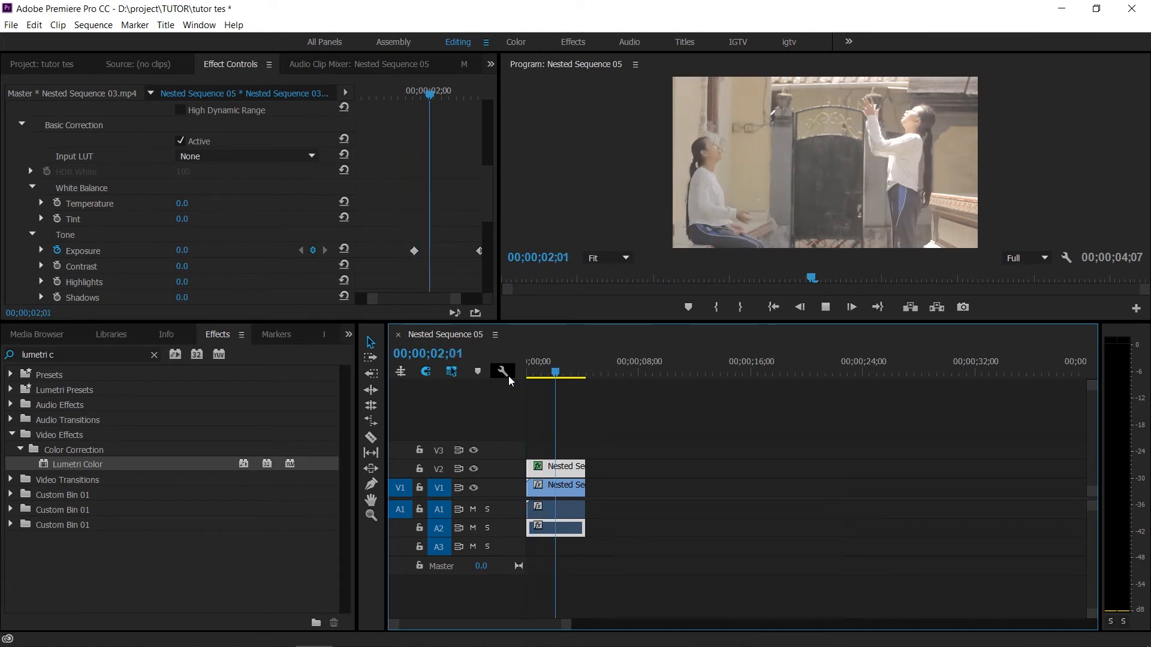
{"action": "key", "text": "space"}
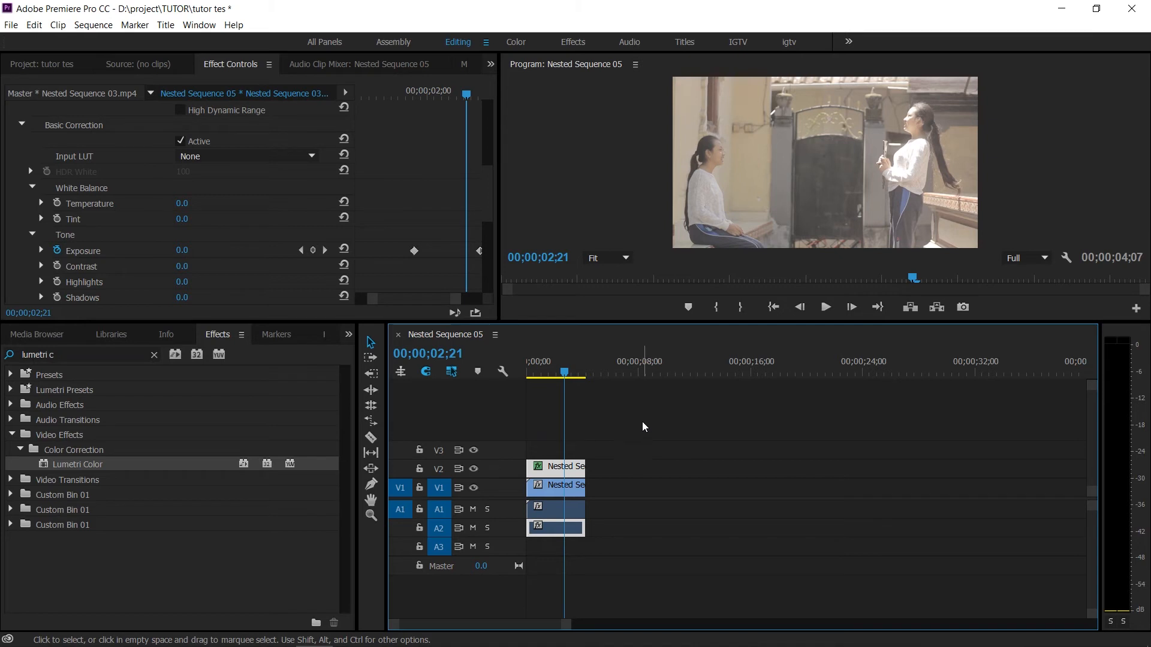
Nest the V1 and V2 clips together with their audio as Nested Sequence 01.
{"action": "left_click_drag", "start_coordinate": [693, 570], "coordinate": [537, 459]}
{"action": "right_click", "coordinate": [557, 474]}
{"action": "left_click", "coordinate": [590, 296]}
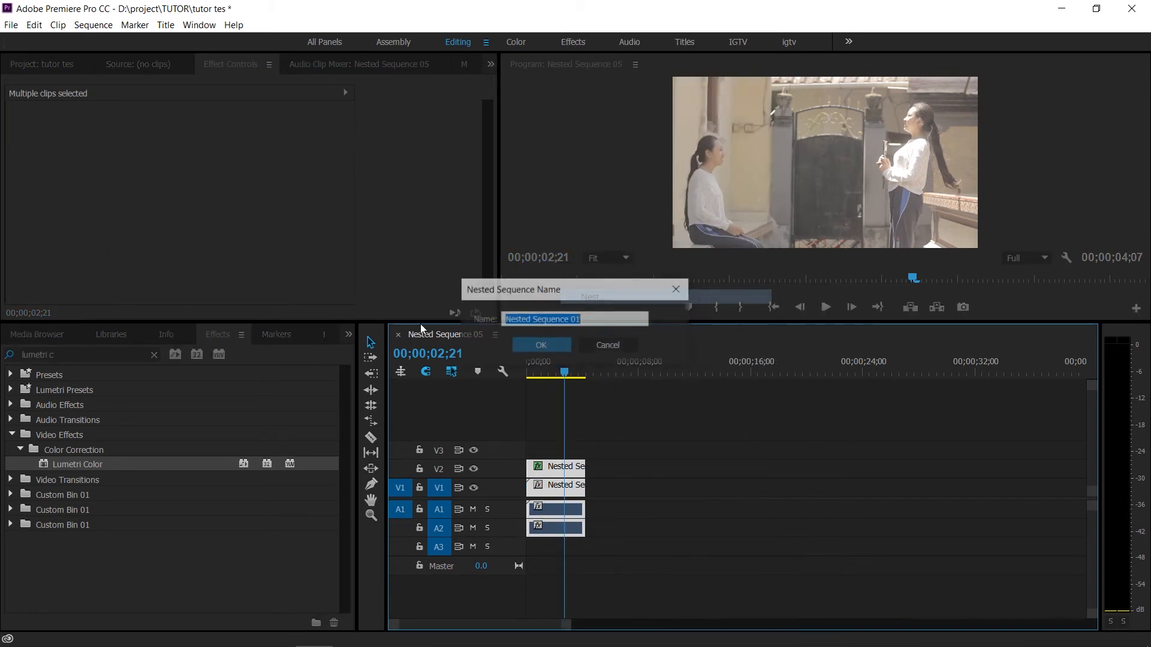
{"action": "left_click", "coordinate": [539, 349]}
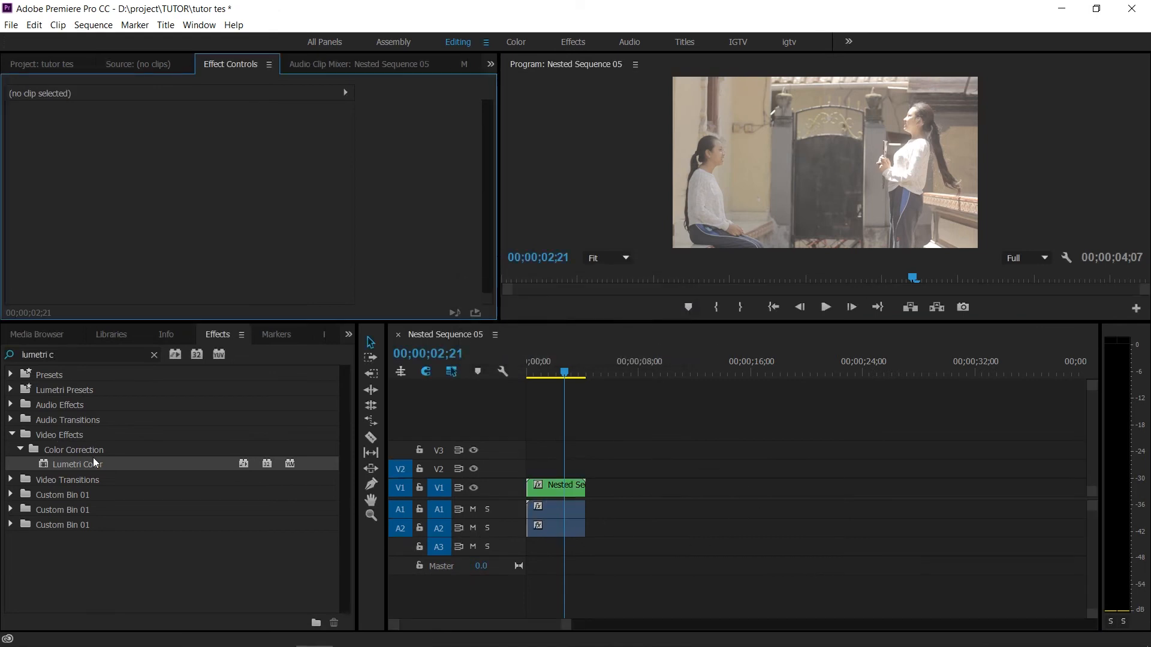
Apply Lumetri Color to the nested clip and set Exposure to -0.1, Contrast to 112 and Saturation to 133.
{"action": "left_click_drag", "start_coordinate": [77, 462], "coordinate": [541, 490]}
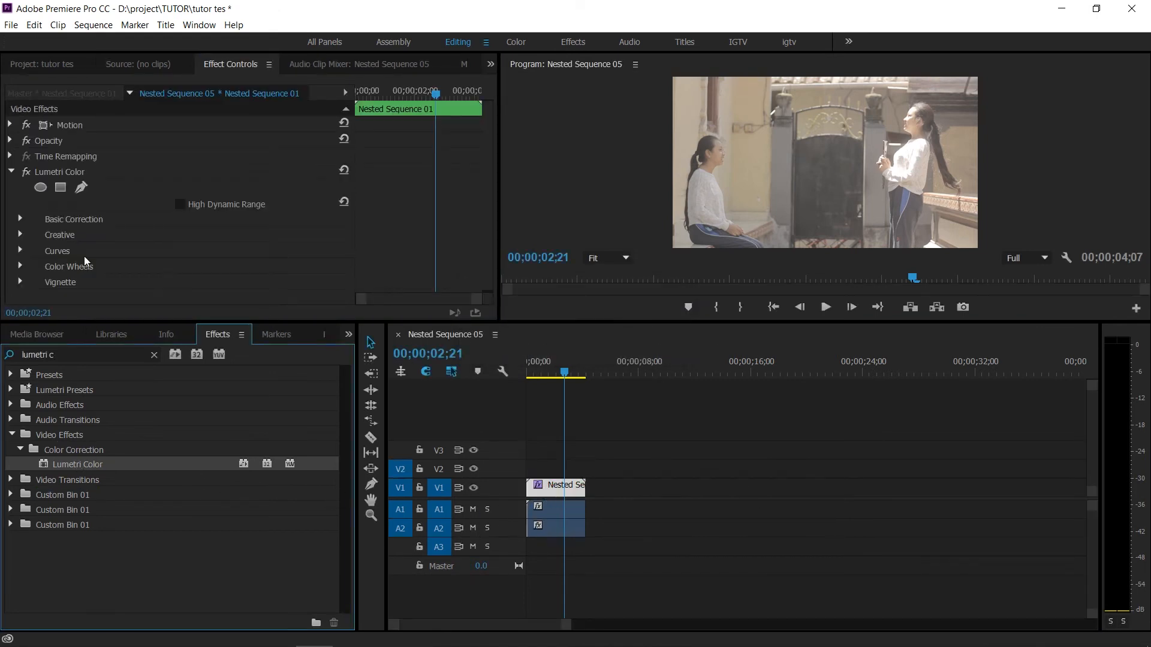
{"action": "left_click", "coordinate": [20, 235]}
{"action": "scroll", "coordinate": [1, 177], "scroll_direction": "down", "scroll_amount": 2}
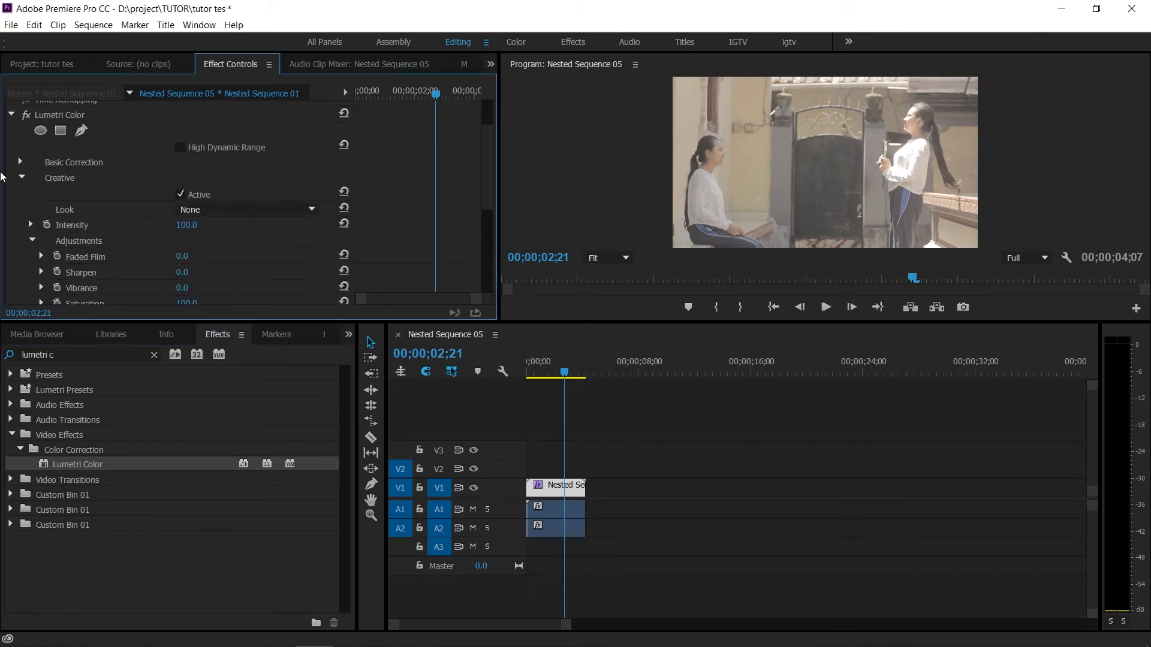
{"action": "left_click", "coordinate": [20, 162]}
{"action": "left_click_drag", "start_coordinate": [489, 144], "coordinate": [484, 163]}
{"action": "left_click_drag", "start_coordinate": [183, 228], "coordinate": [250, 229]}
{"action": "left_click_drag", "start_coordinate": [182, 212], "coordinate": [177, 211]}
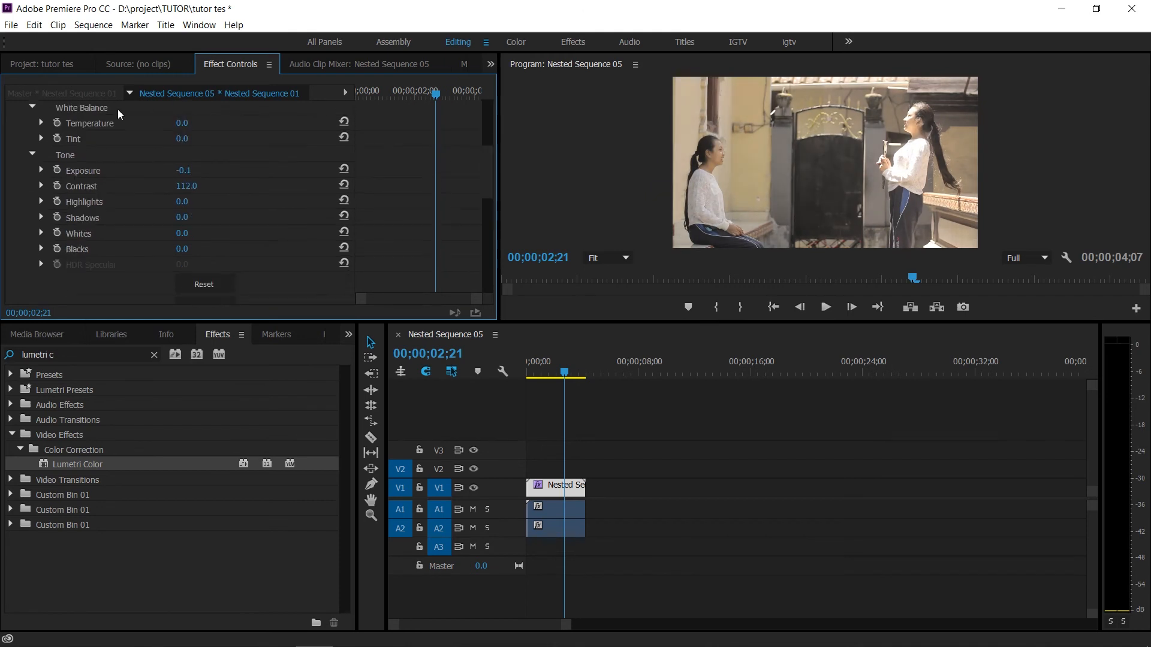
{"action": "left_click_drag", "start_coordinate": [529, 370], "coordinate": [560, 367]}
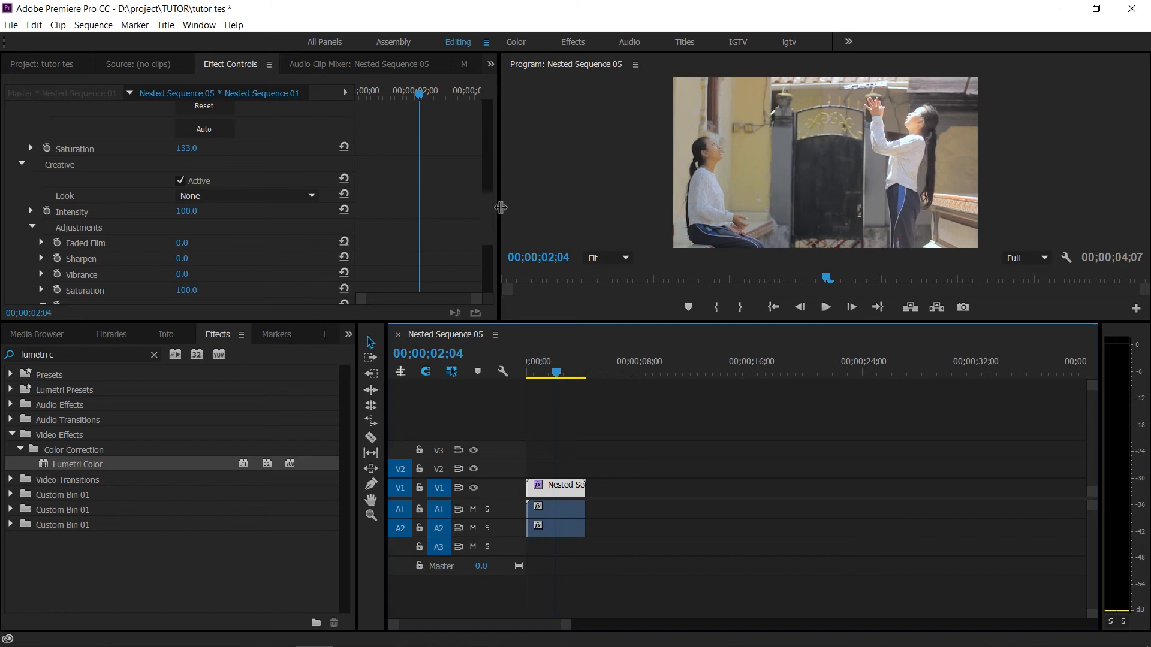
Add yellow and red control points to the nested clip's Hue Saturation Curve and pull the yellow-orange points inward to desaturate those hues.
{"action": "scroll", "coordinate": [489, 218], "scroll_direction": "down", "scroll_amount": 3}
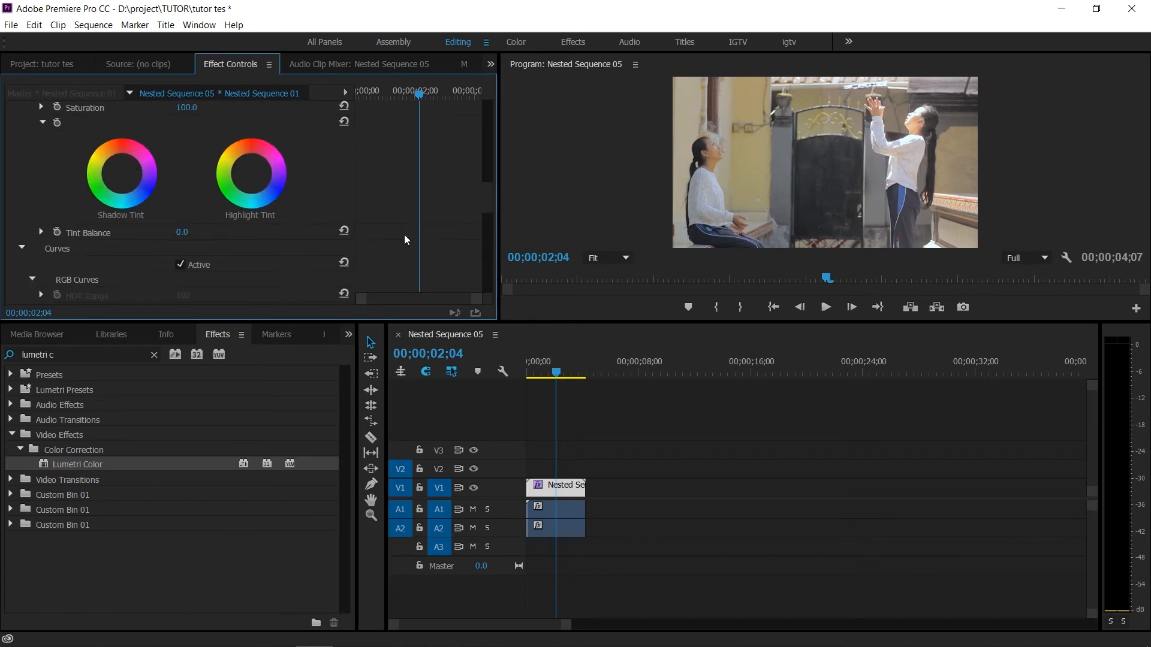
{"action": "left_click_drag", "start_coordinate": [489, 196], "coordinate": [499, 276]}
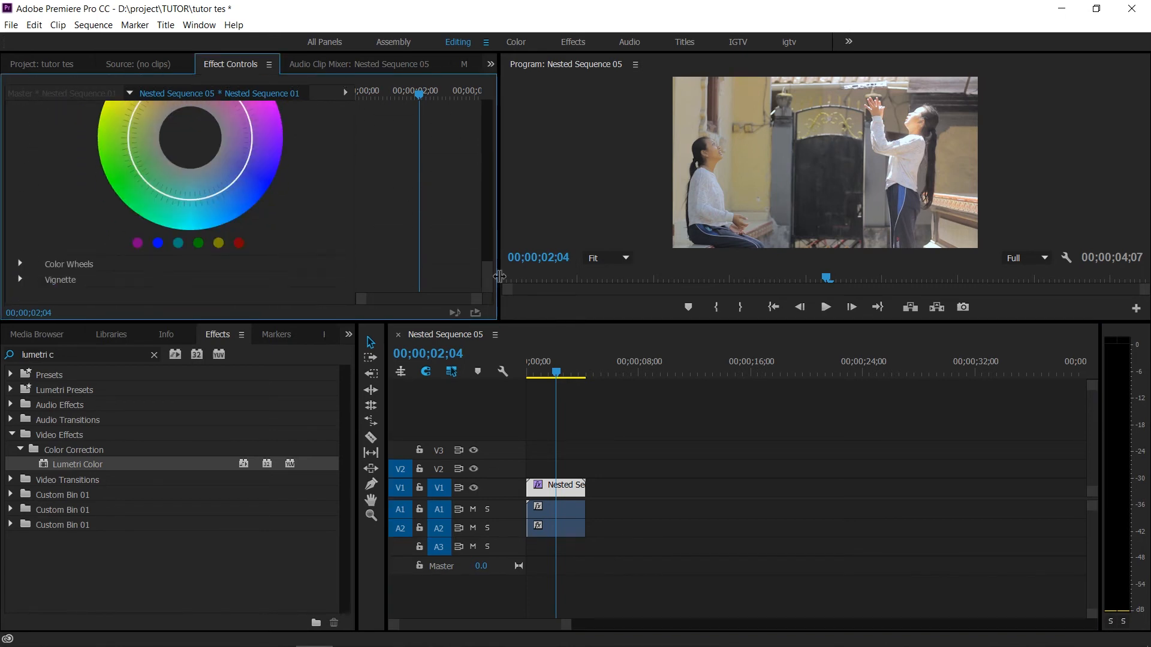
{"action": "left_click", "coordinate": [218, 243]}
{"action": "left_click", "coordinate": [238, 243]}
{"action": "scroll", "coordinate": [487, 265], "scroll_direction": "up", "scroll_amount": 3}
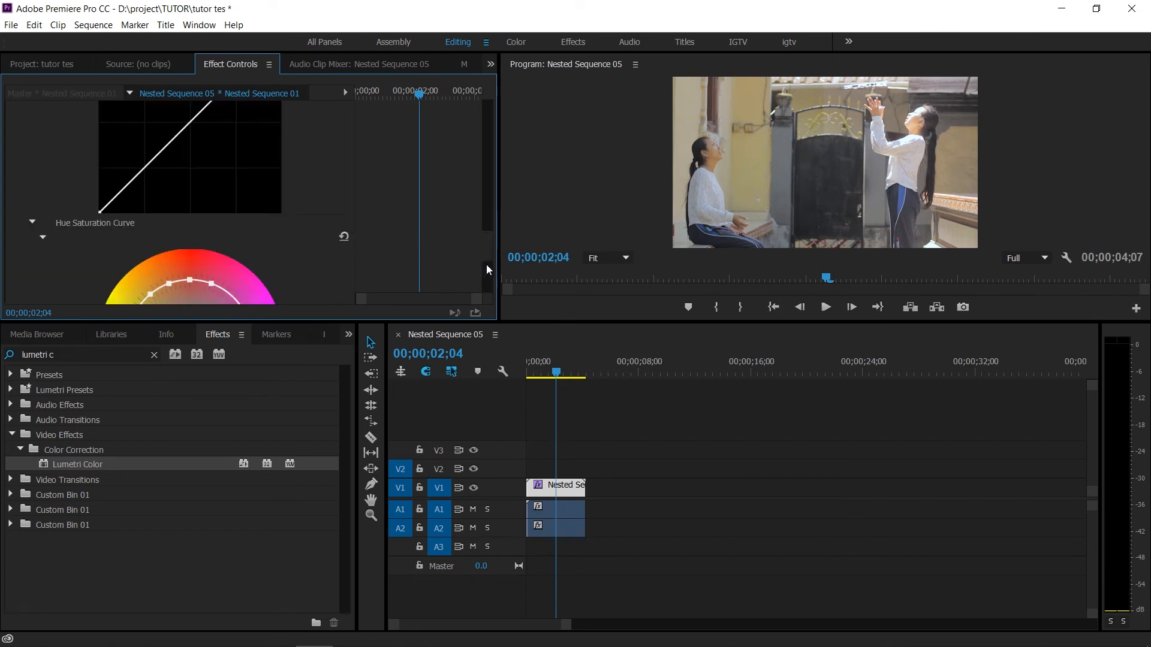
{"action": "scroll", "coordinate": [487, 264], "scroll_direction": "down", "scroll_amount": 2}
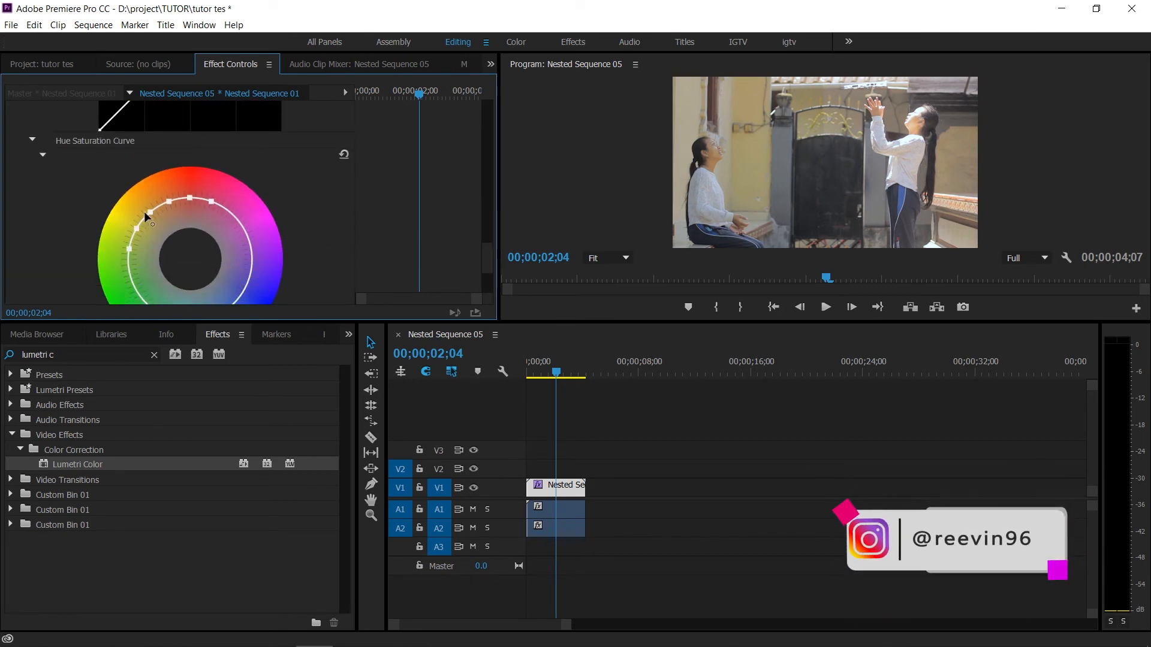
{"action": "left_click_drag", "start_coordinate": [135, 227], "coordinate": [153, 229]}
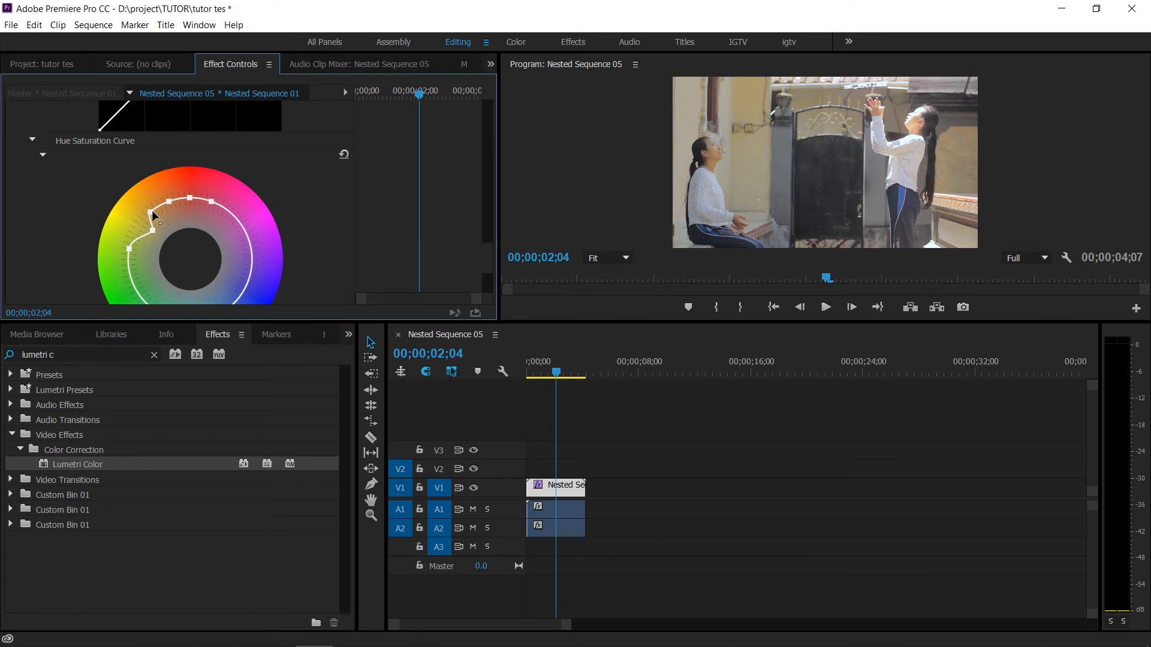
{"action": "left_click_drag", "start_coordinate": [158, 215], "coordinate": [159, 216]}
Play the graded sequence from the start to check the colours across the clone shot.
{"action": "left_click", "coordinate": [530, 371]}
{"action": "key", "text": "space"}
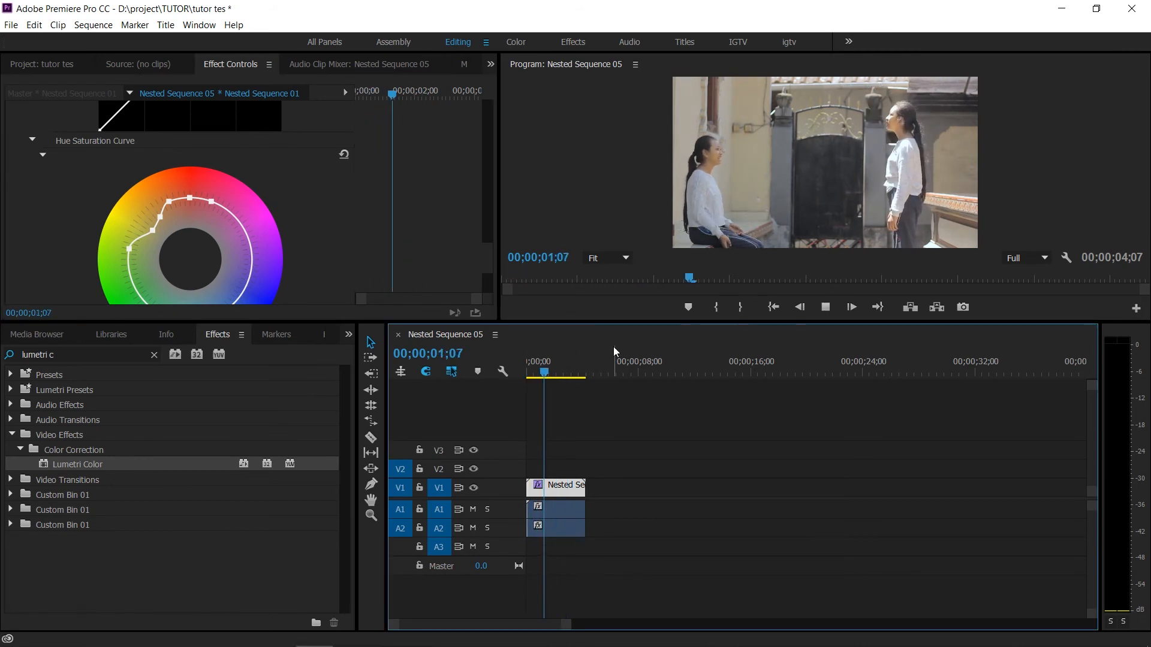
{"action": "left_click", "coordinate": [523, 364]}
{"action": "key", "text": "space"}
{"action": "left_click", "coordinate": [568, 372]}
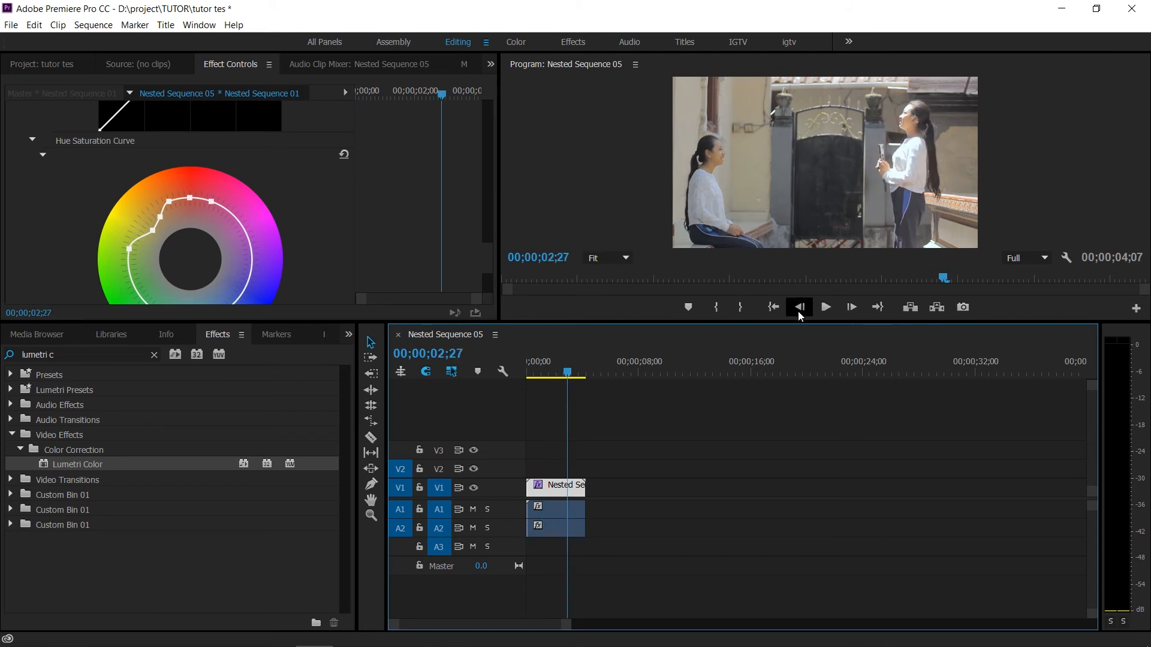
Create a 1920 x 1080 title named Title 01 and draw full-width letterbox rectangles across the top and bottom edges of the frame.
{"action": "key", "text": "ctrl+t"}
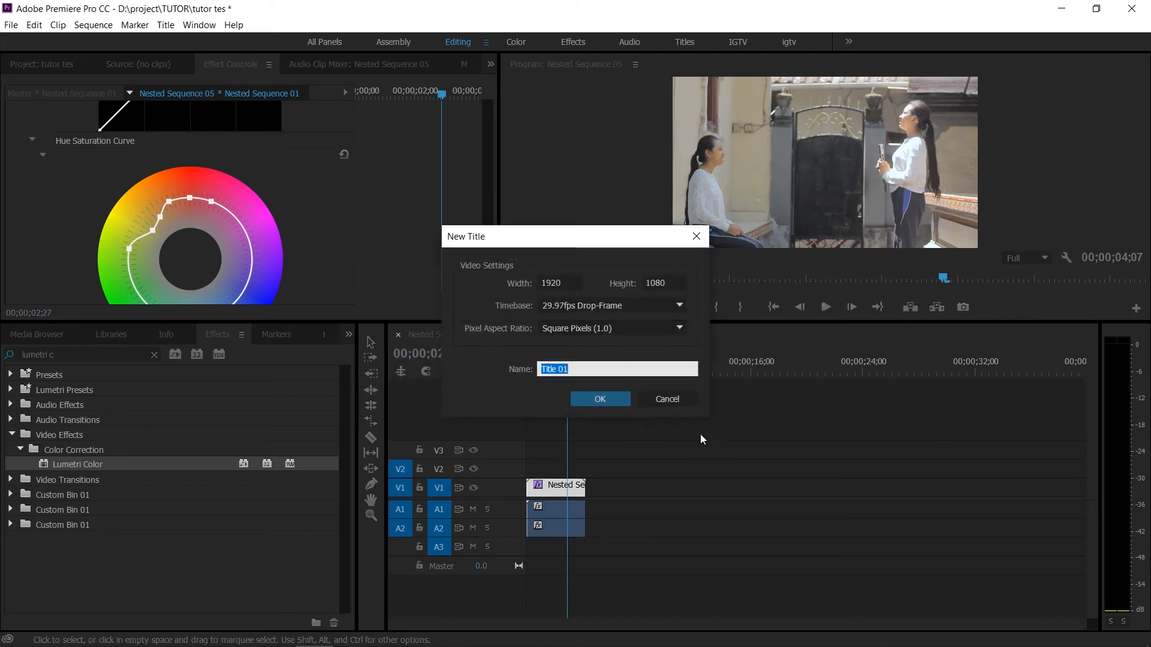
{"action": "left_click", "coordinate": [593, 401]}
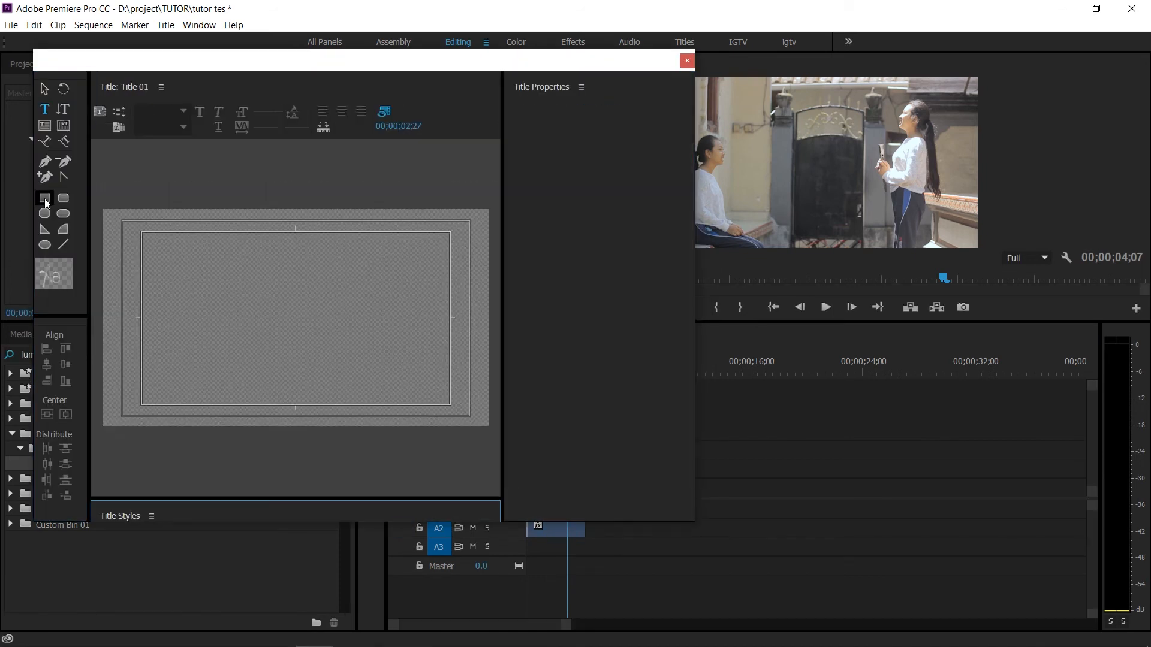
{"action": "left_click", "coordinate": [44, 199]}
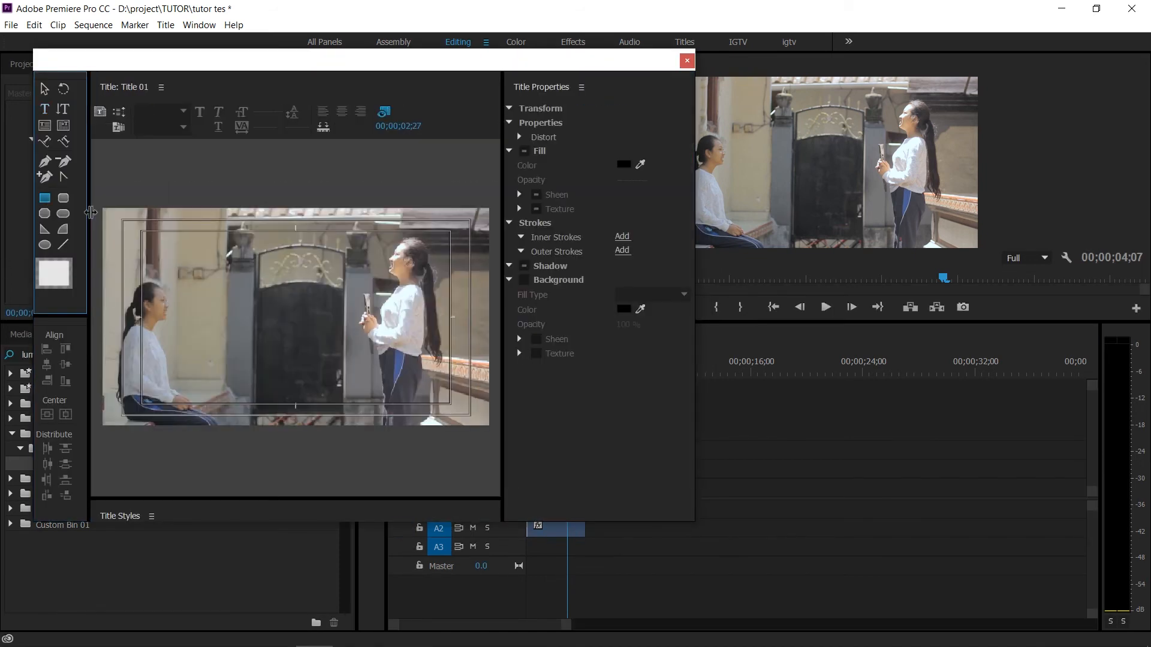
{"action": "mouse_move", "coordinate": [96, 190]}
{"action": "left_mouse_down"}
{"action": "mouse_move", "coordinate": [502, 197]}
{"action": "mouse_move", "coordinate": [505, 229]}
{"action": "left_mouse_up"}
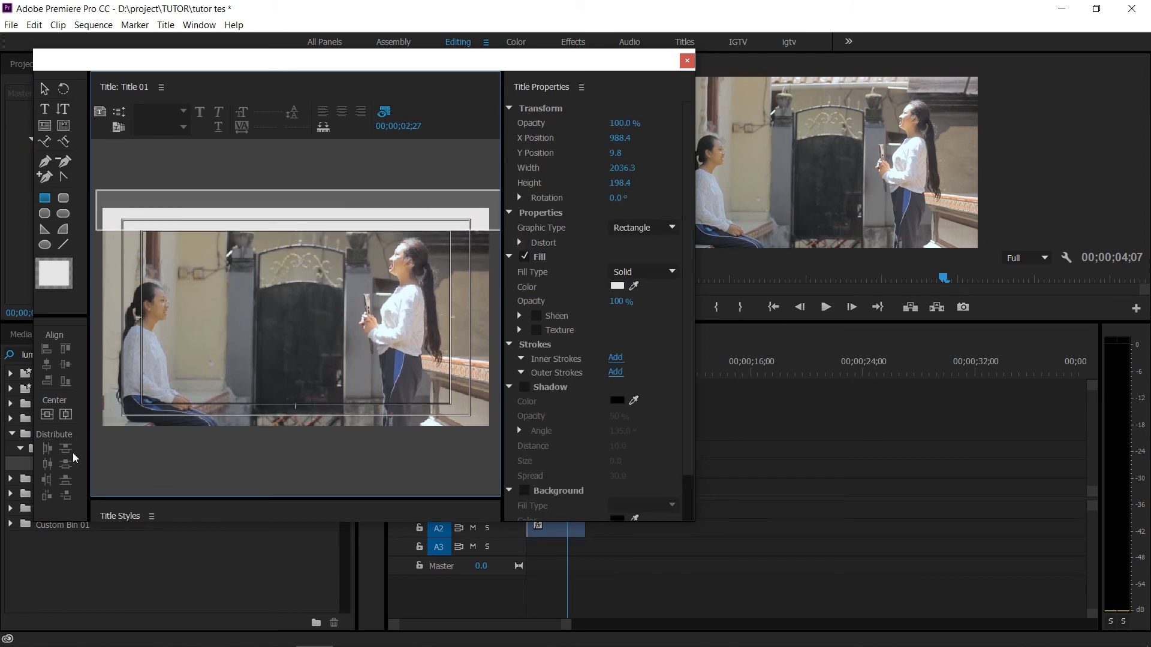
{"action": "left_click_drag", "start_coordinate": [96, 438], "coordinate": [490, 404]}
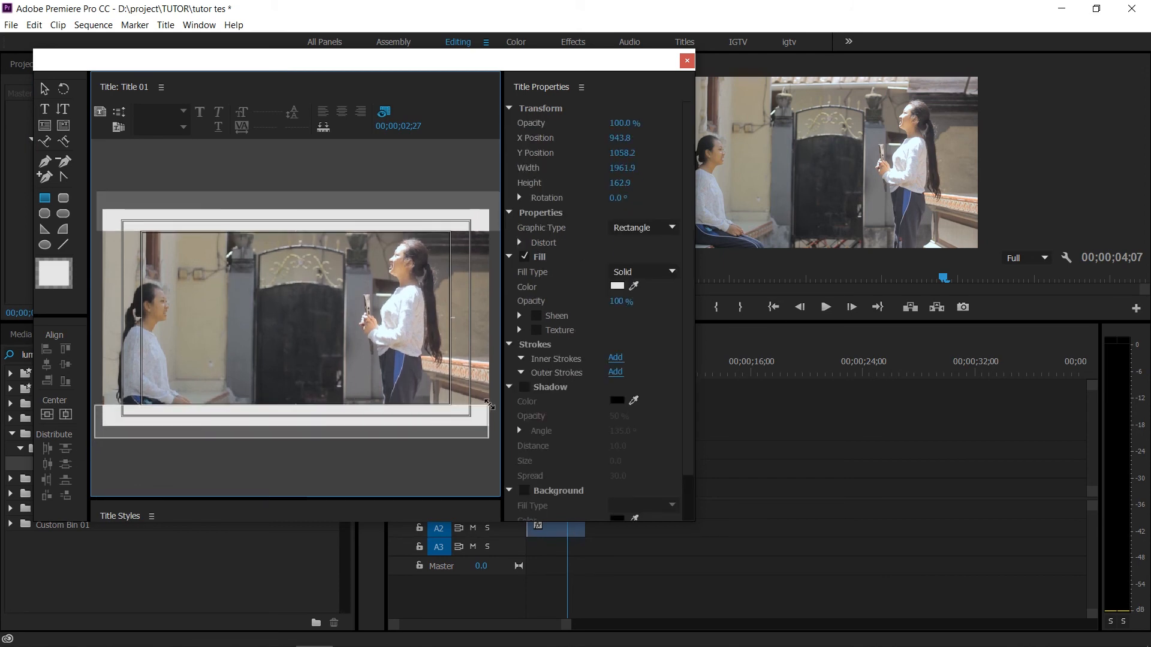
Fill both letterbox rectangles with black and close the title editor.
{"action": "left_click", "coordinate": [617, 286]}
{"action": "left_click", "coordinate": [753, 277]}
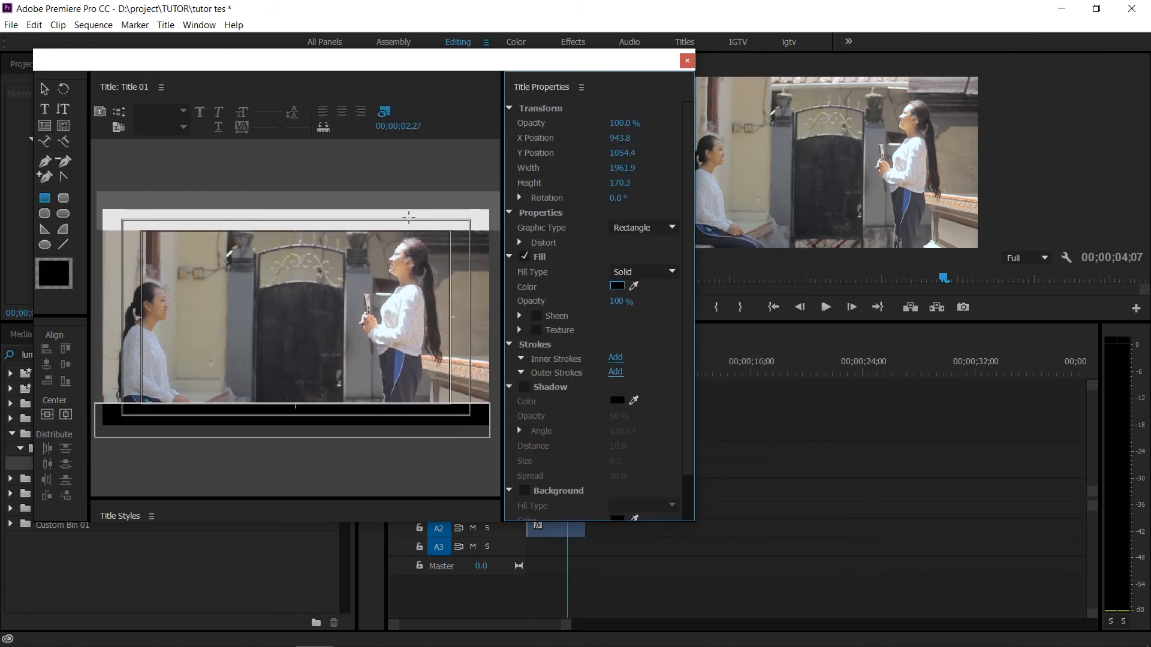
{"action": "left_click", "coordinate": [42, 89]}
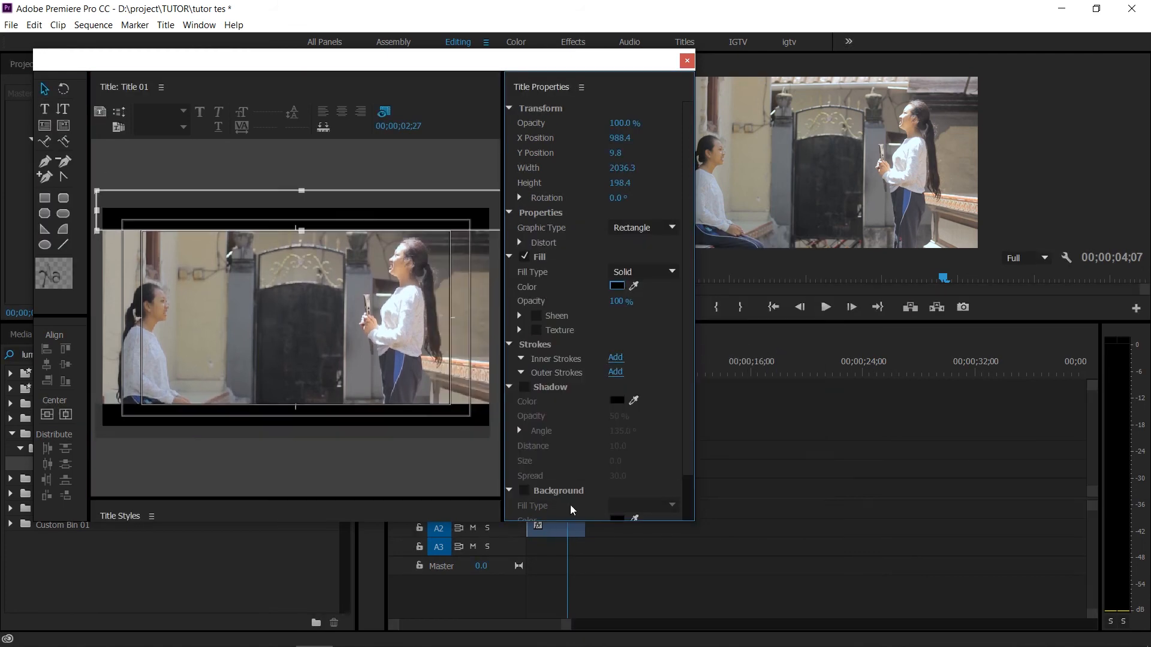
{"action": "left_click", "coordinate": [687, 60]}
Place Title 01 on V2 above the nested clip, render the preview, and return the playhead to the sequence start.
{"action": "left_click", "coordinate": [33, 66]}
{"action": "left_click_drag", "start_coordinate": [60, 217], "coordinate": [548, 467]}
{"action": "key", "text": "Return"}
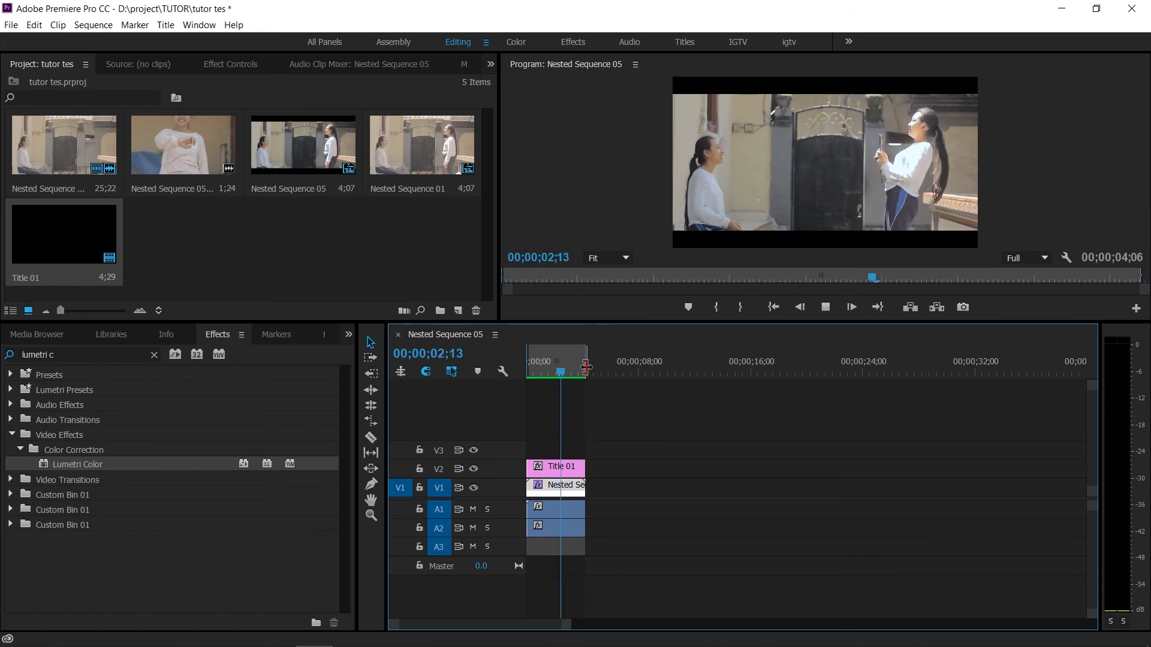
{"action": "left_click_drag", "start_coordinate": [552, 367], "coordinate": [506, 358]}
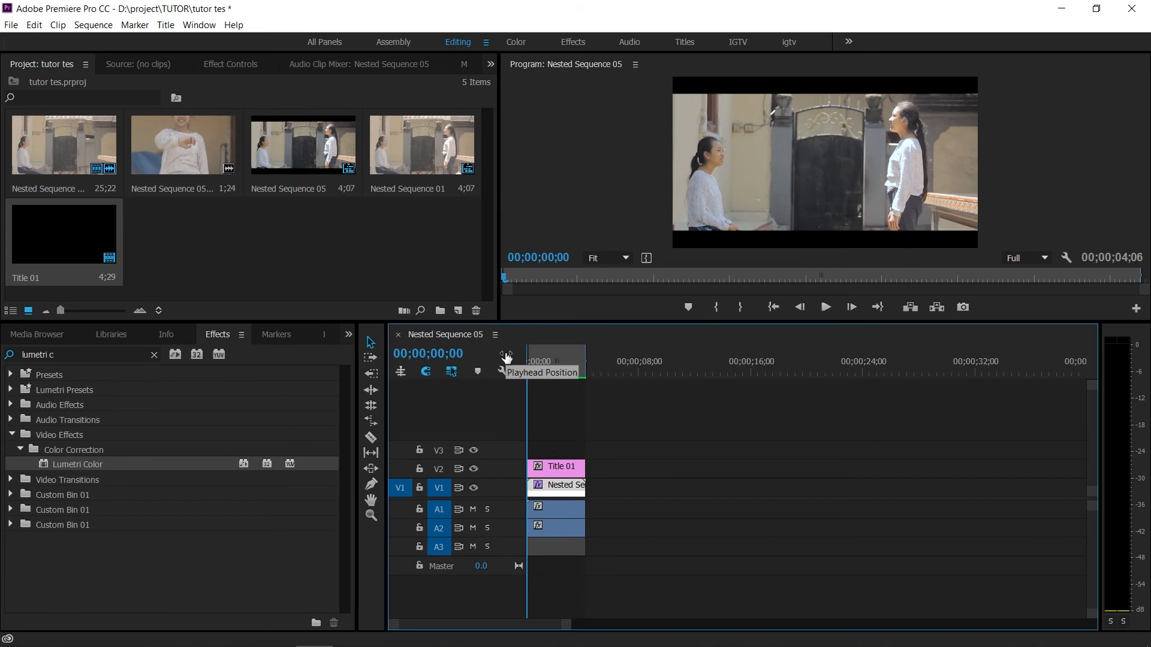